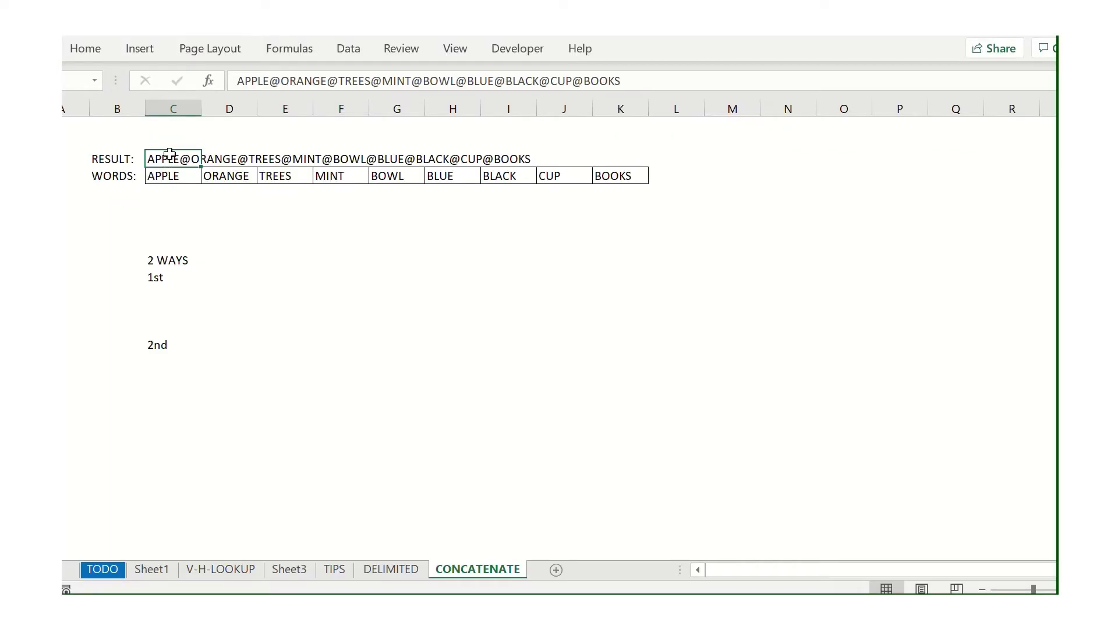
- Examine the sample joined result in C3, the word cells C4:K4, and the empty cells beside 1st and 2nd
left_click(227, 275)
left_click(150, 177)
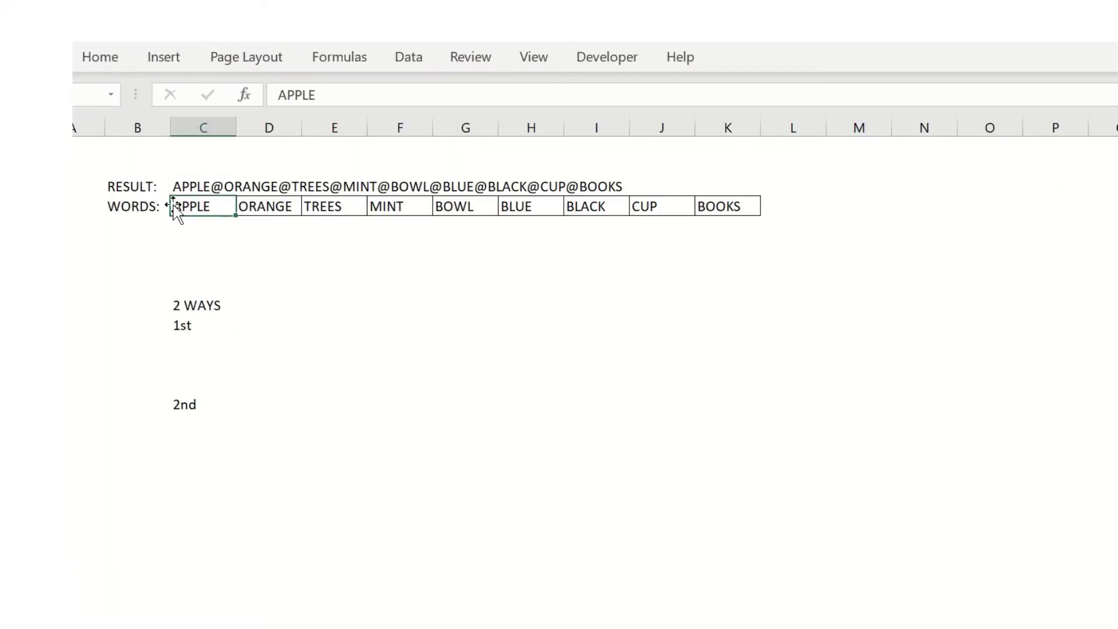
key("ctrl+shift+Right")
key("ctrl+shift+Right")
left_click(187, 207)
left_click(736, 206, "shift")
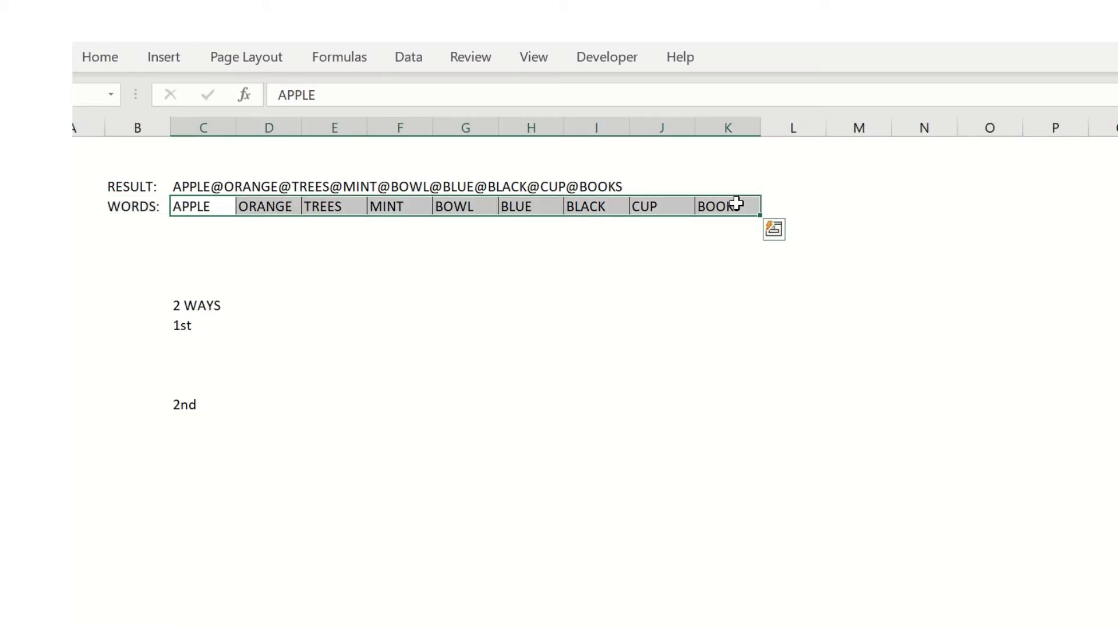
left_click(260, 319)
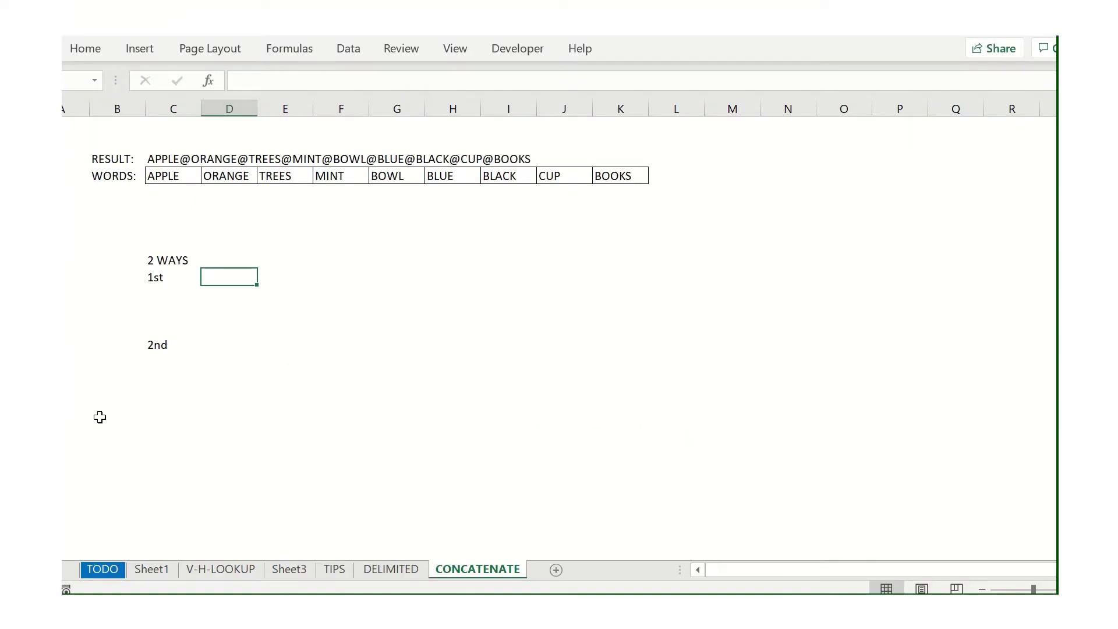
left_click(227, 347)
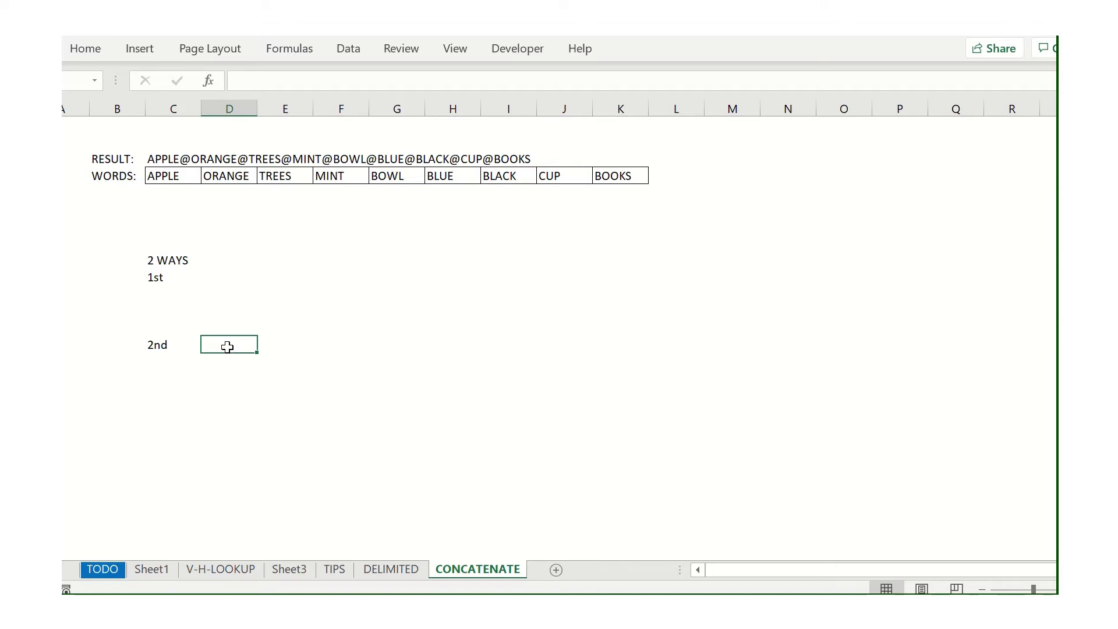
- Enter the formula =CONCATENATE(C4,D4) in the cell beside 1st to join APPLE and ORANGE
left_click(223, 280)
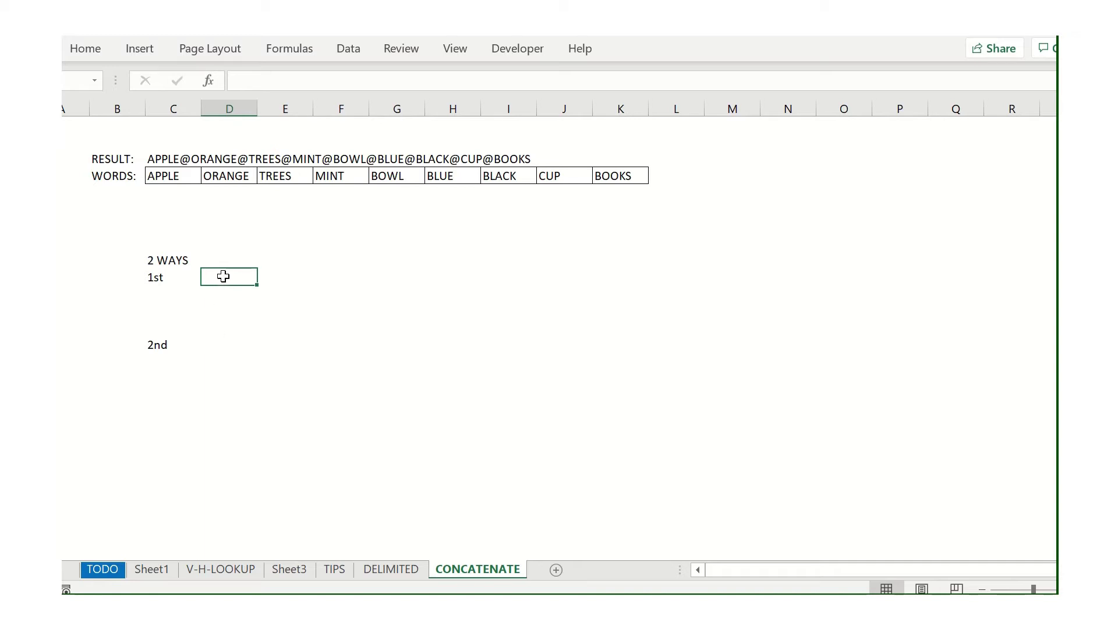
type("=concatenate(")
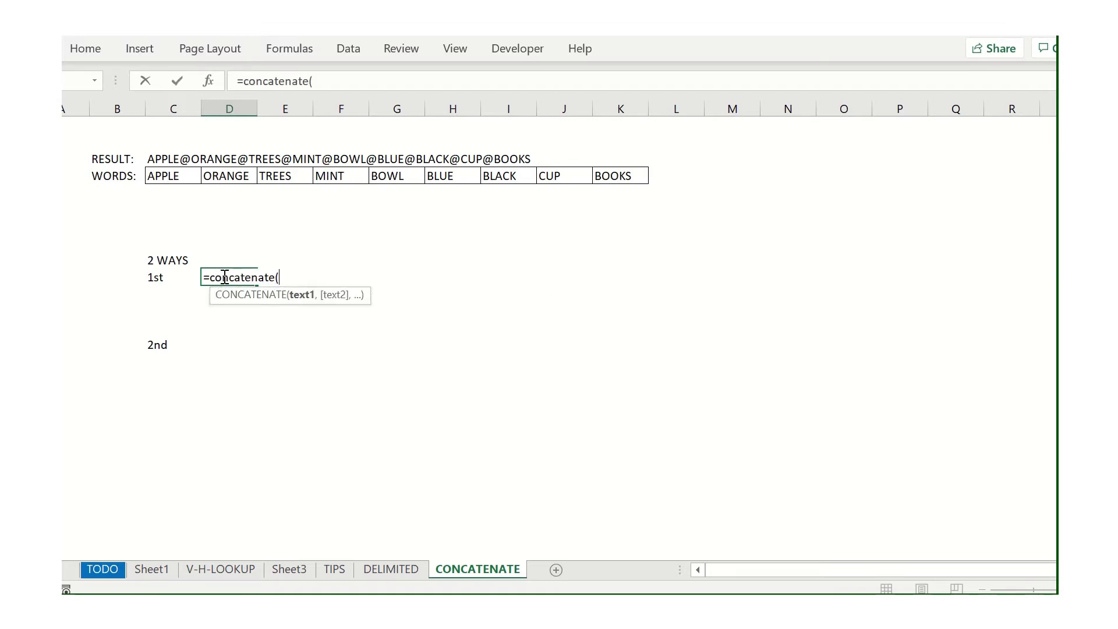
key("BackSpace")
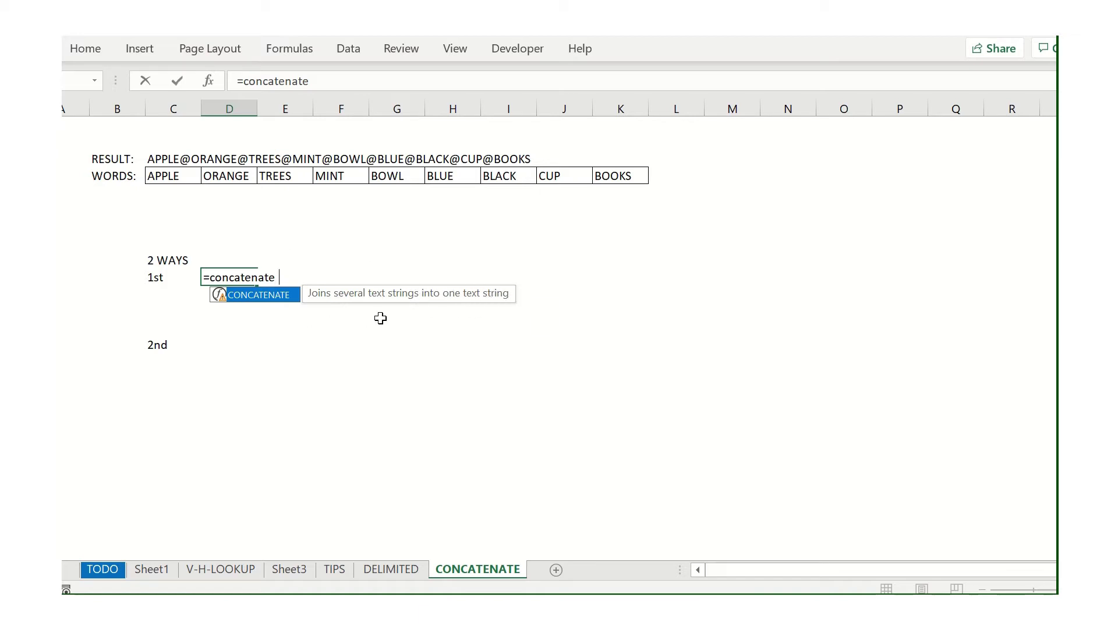
type("(")
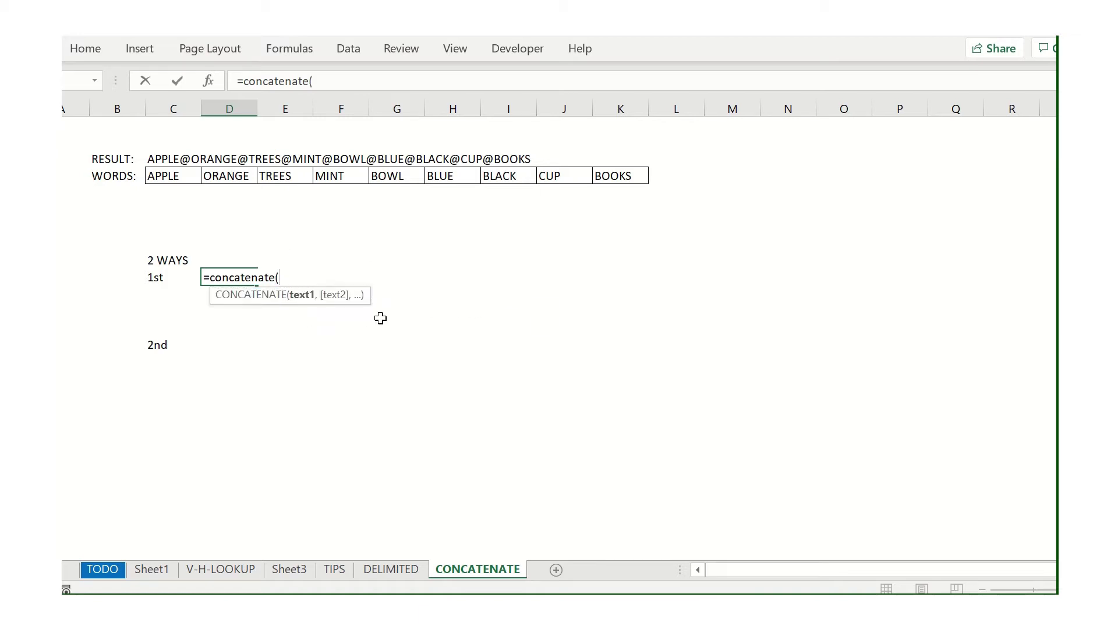
left_click(173, 176)
type(",")
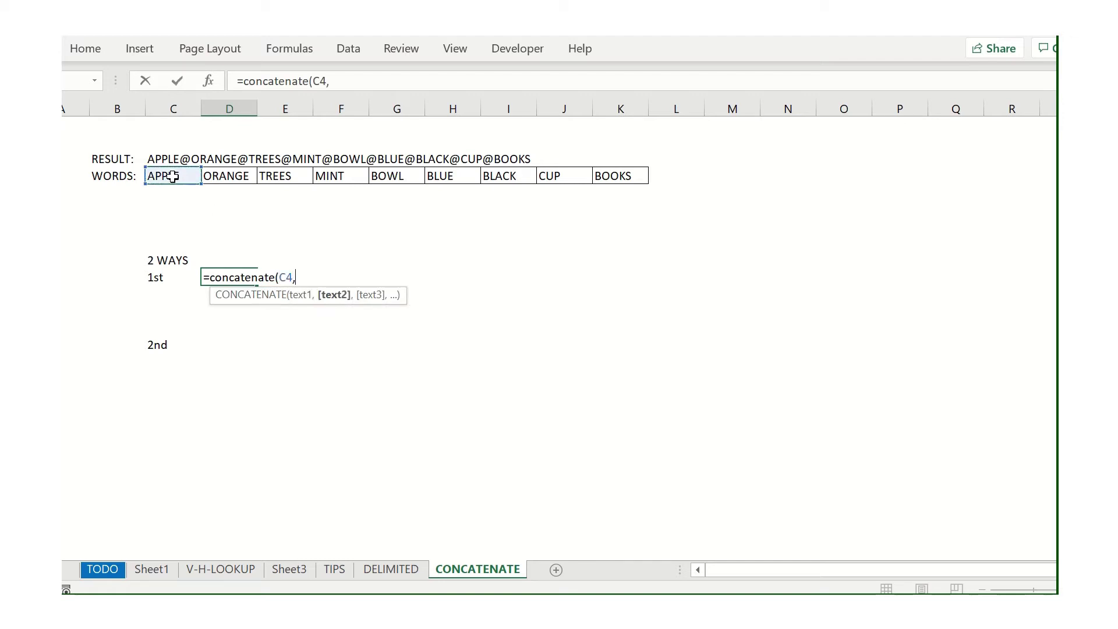
left_click(227, 177)
type(")")
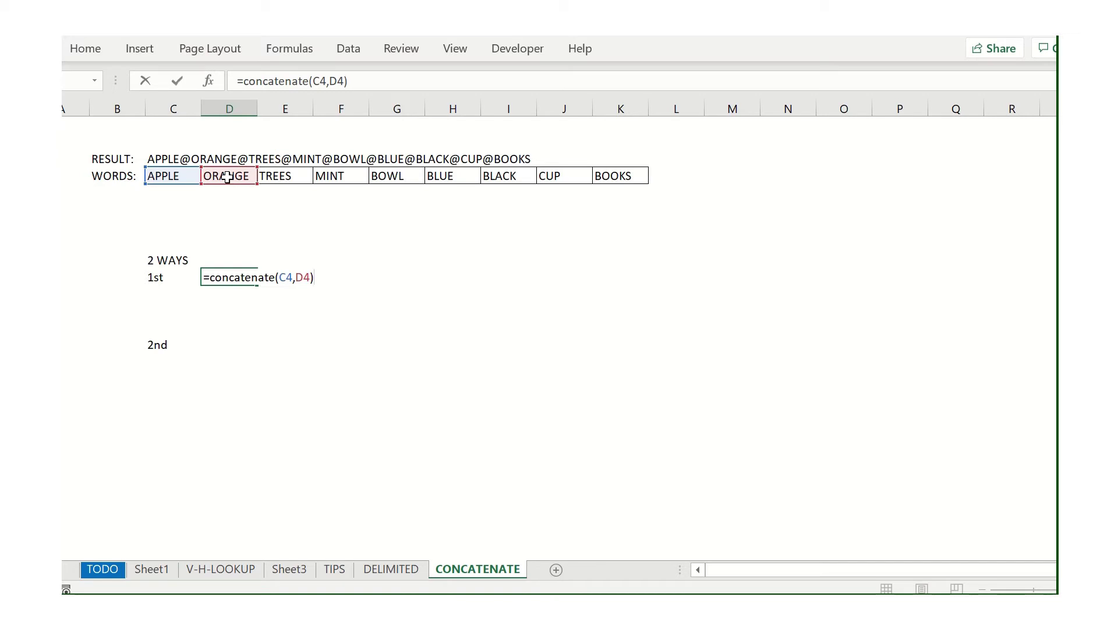
key("Return")
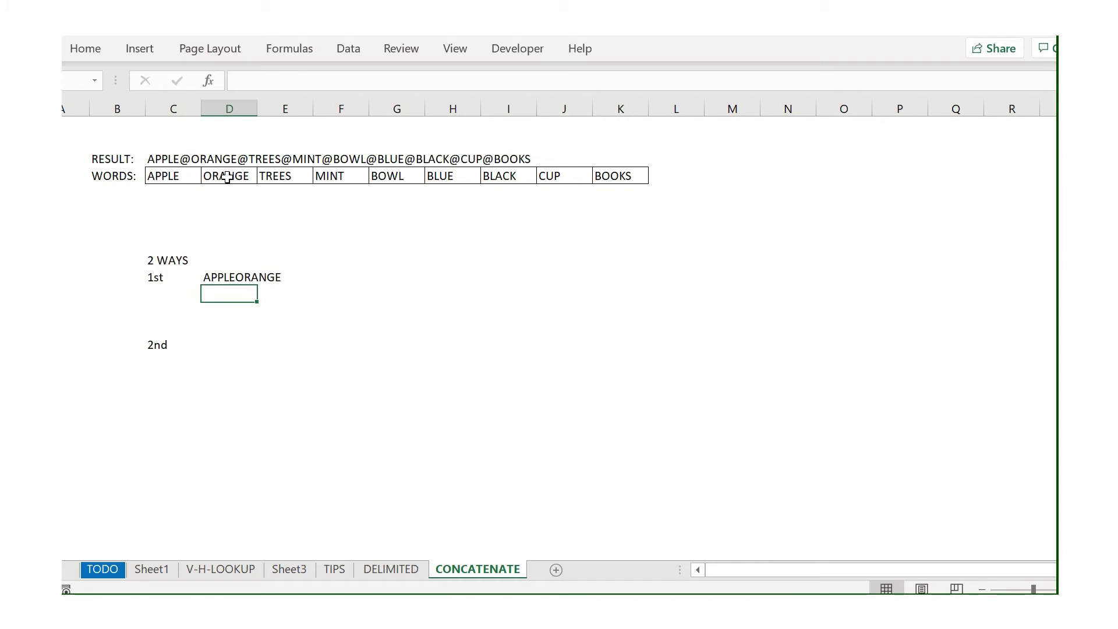
- Add an @ separator after the first word, making the formula beside 1st =CONCATENATE(C4&"@",D4)
left_click(207, 248)
left_click(220, 275)
double_click(221, 275)
left_click(307, 278)
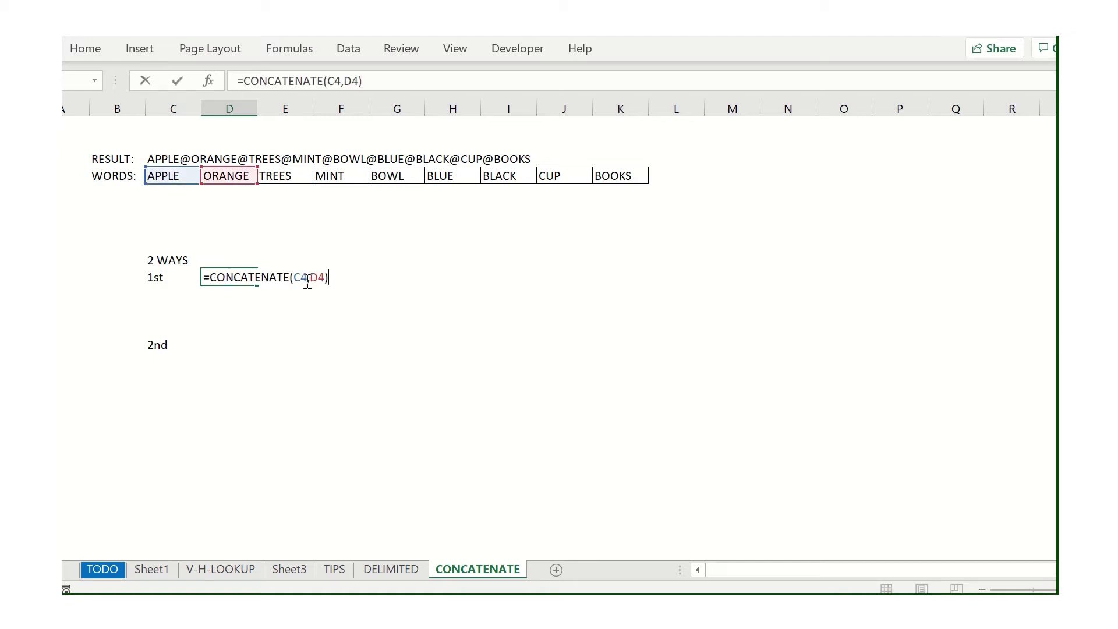
type("&")
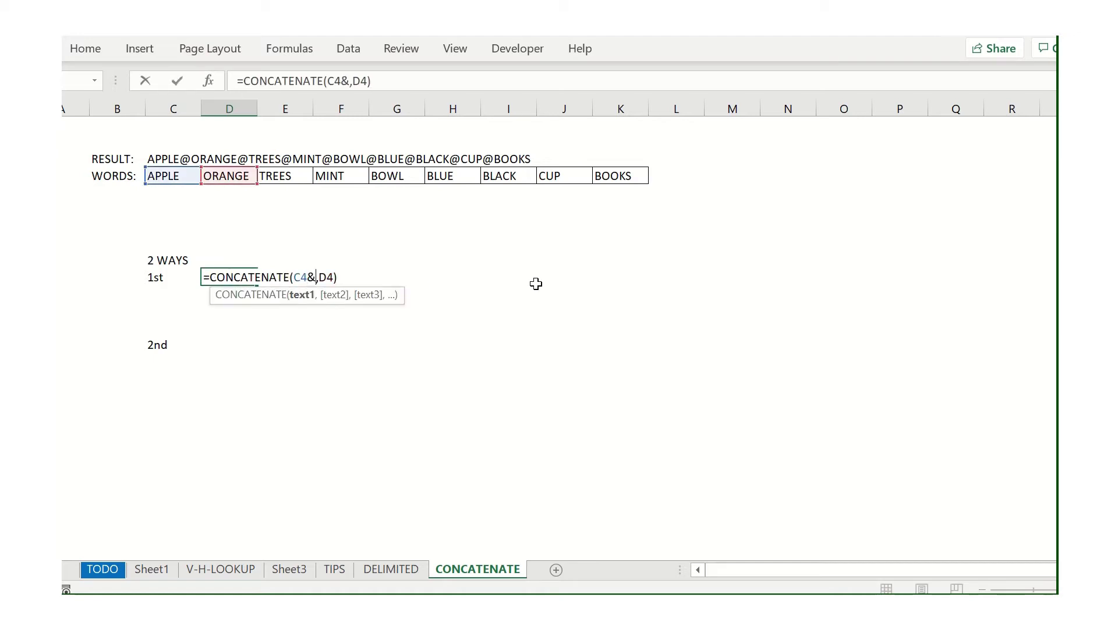
type("\"\"")
key("Left")
type("A")
key("BackSpace")
type("@")
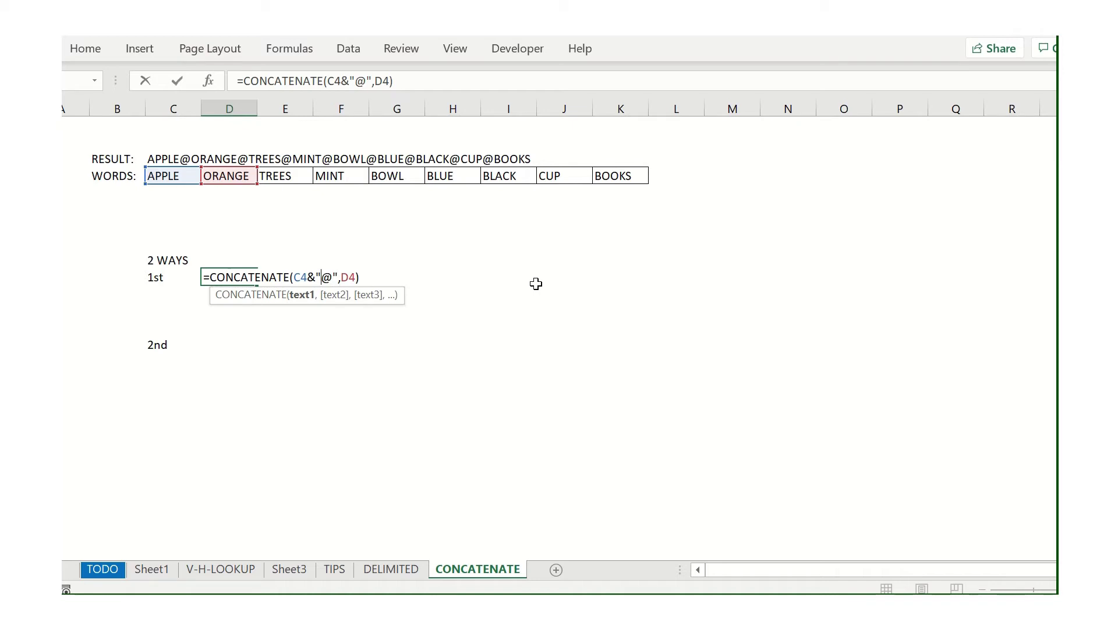
key("shift+Right")
key("shift+Right")
key("shift+Right")
key("Right")
key("Return")
- Reopen the formula beside 1st, select its &"@", segment, and place the insertion point just after D4
key("Up")
key("F2")
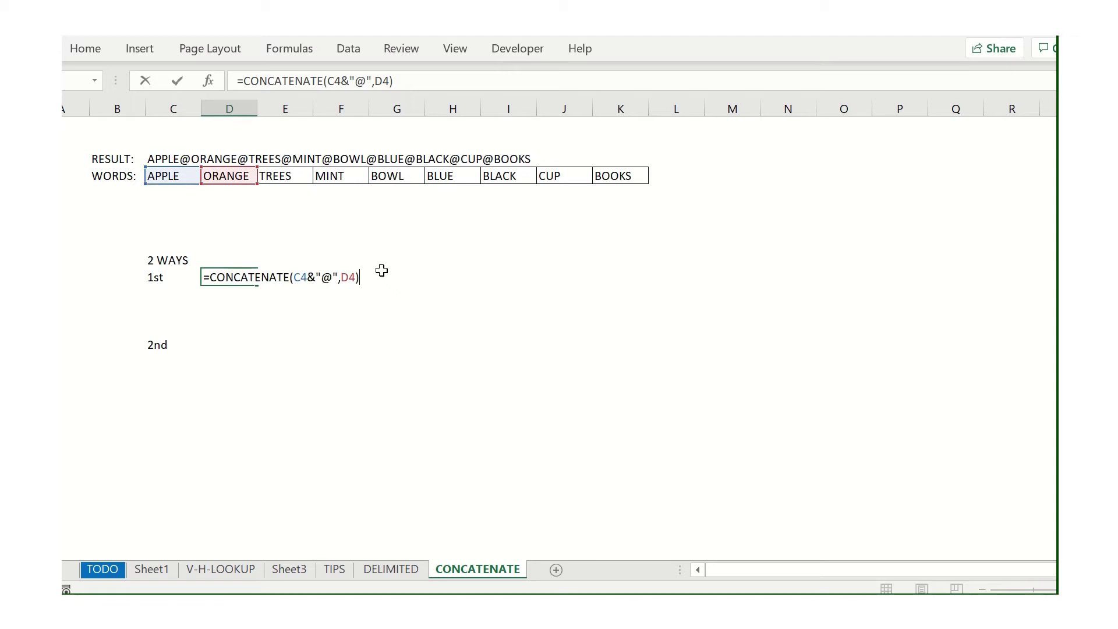
key("Left")
key("Left")
key("Left")
key("Left")
key("shift+Left")
key("shift+Left")
key("shift+Left")
key("shift+Left")
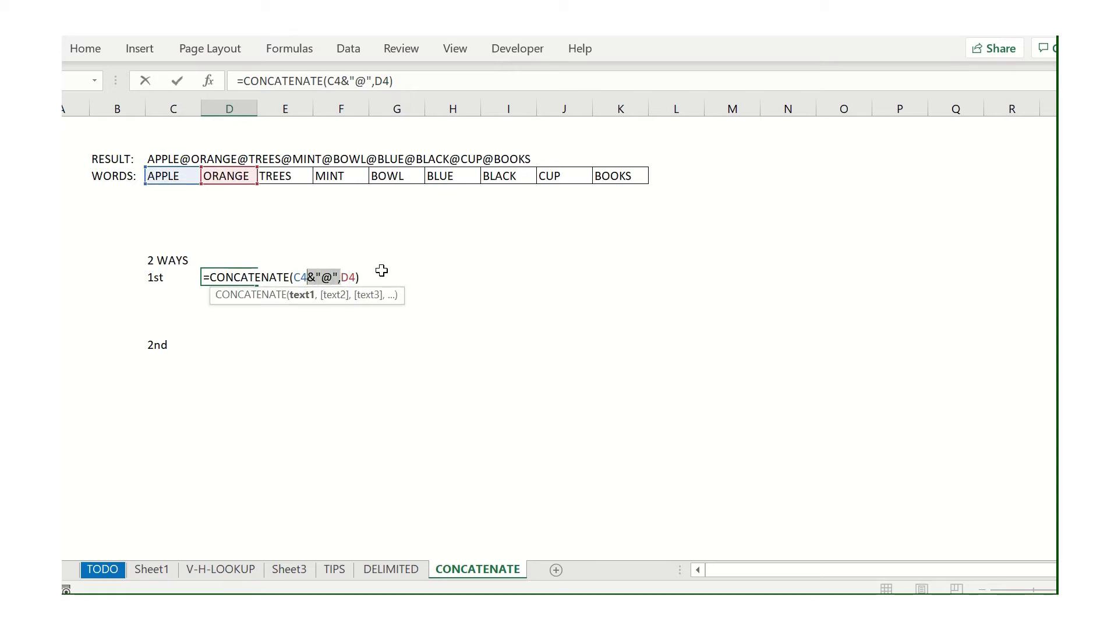
key("Right")
key("Right")
key("Right")
key("Right")
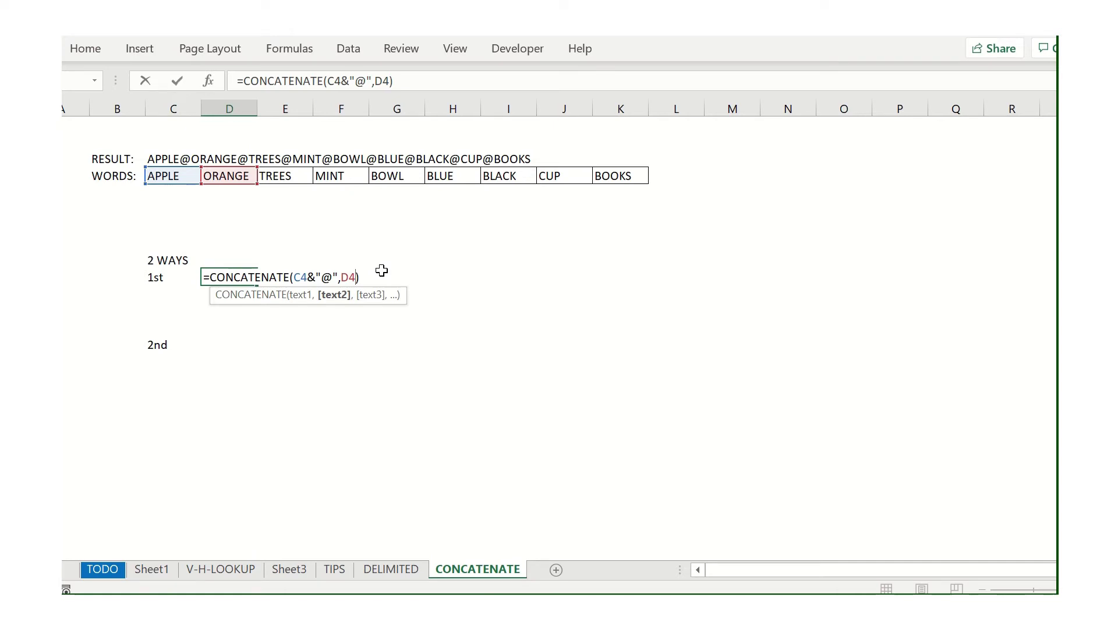
key("shift+Left")
key("shift+Left")
key("shift+Left")
key("shift+Left")
key("shift+Left")
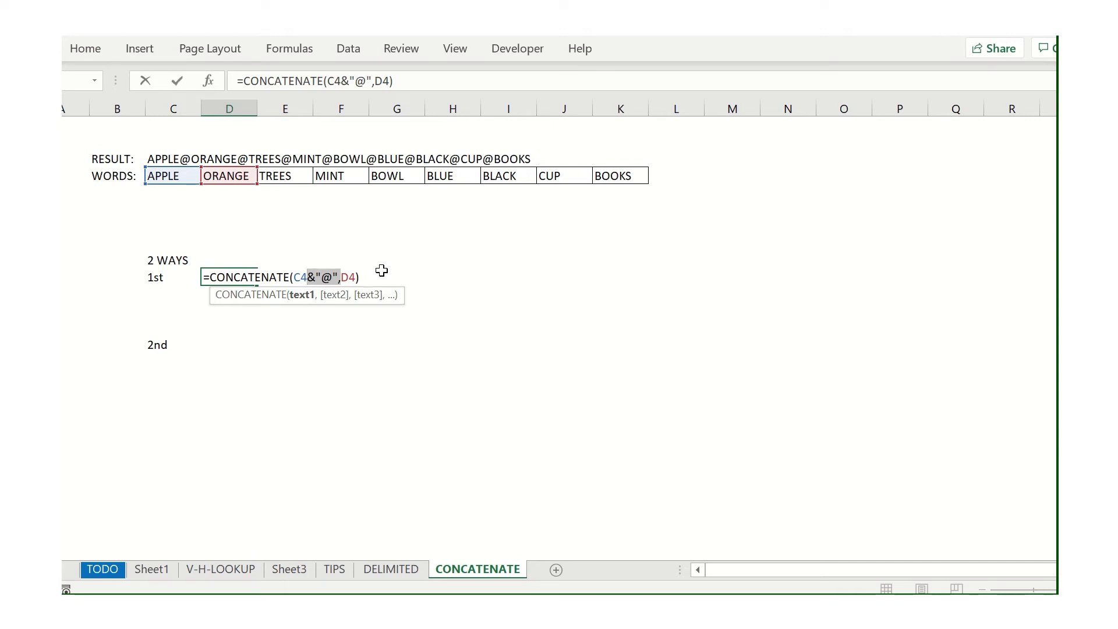
key("Right")
key("Right")
key("Right")
key("Right")
key("Right")
key("Right")
key("Right")
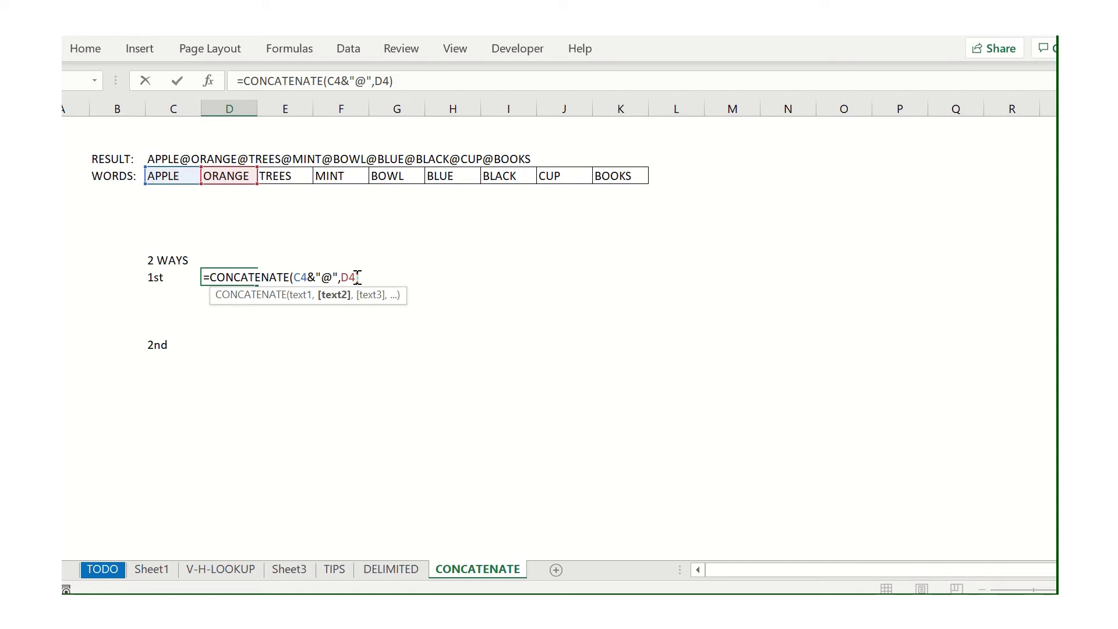
- Extend the CONCATENATE formula with E4, F4 and G4, putting &"@", after D4 and each added reference
type("&\"@\",")
left_click(295, 174)
type("&\"@\",")
left_click(342, 178)
type("&\"@\",")
left_click(406, 177)
type("&\"@\",")
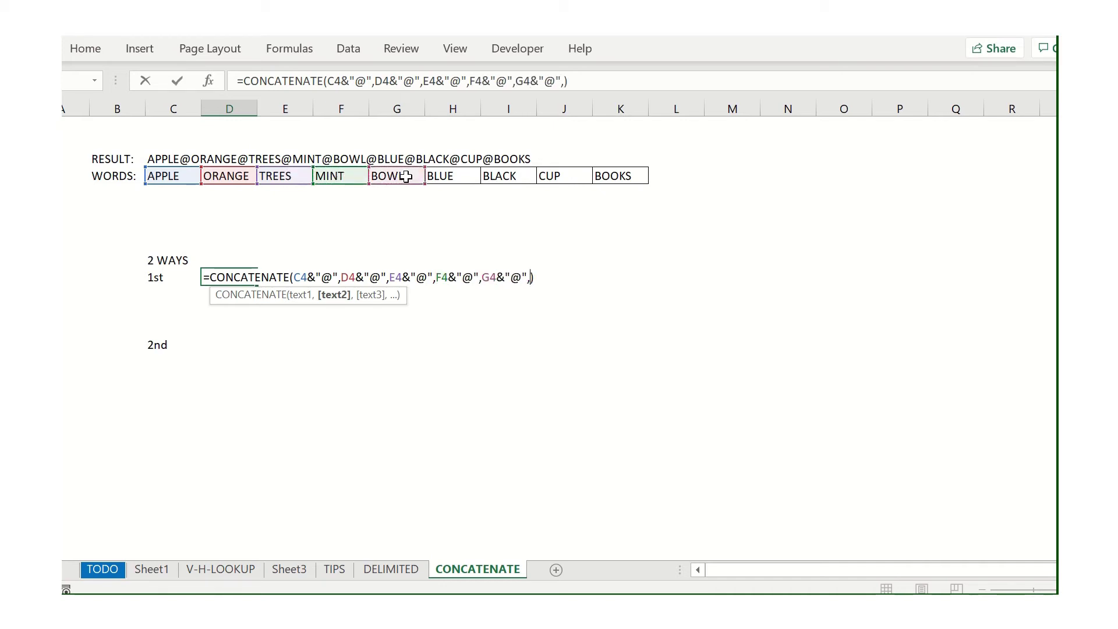
- Complete the CONCATENATE formula with H4, I4 and J4, each followed by &"@", and end with K4 without a separator
left_click(460, 176)
type("&\"@\",")
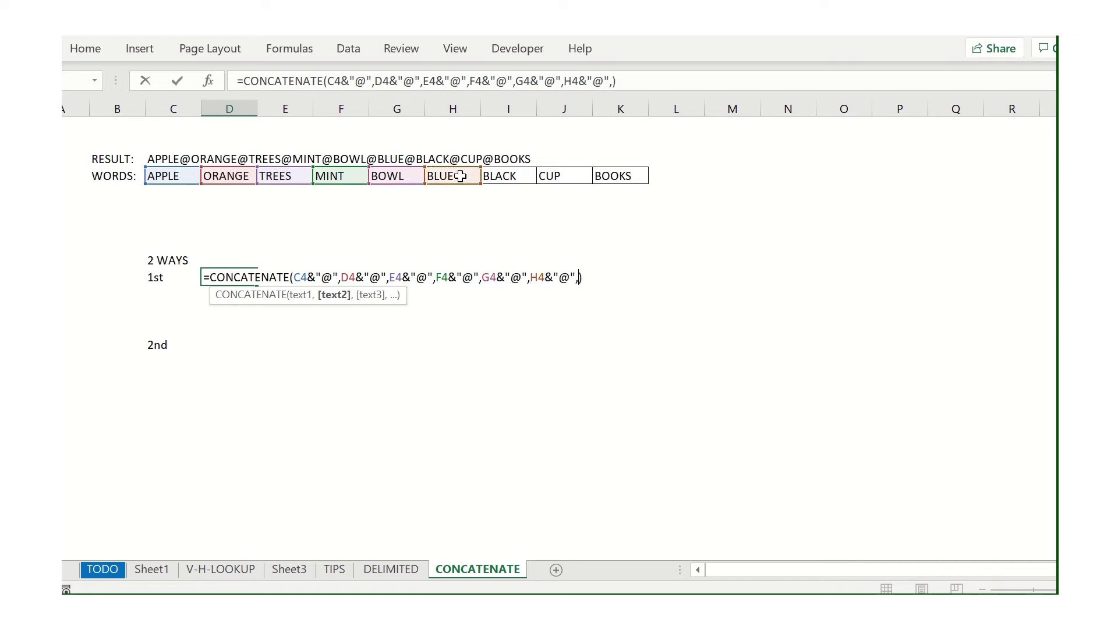
left_click(524, 180)
type("&\"@\",")
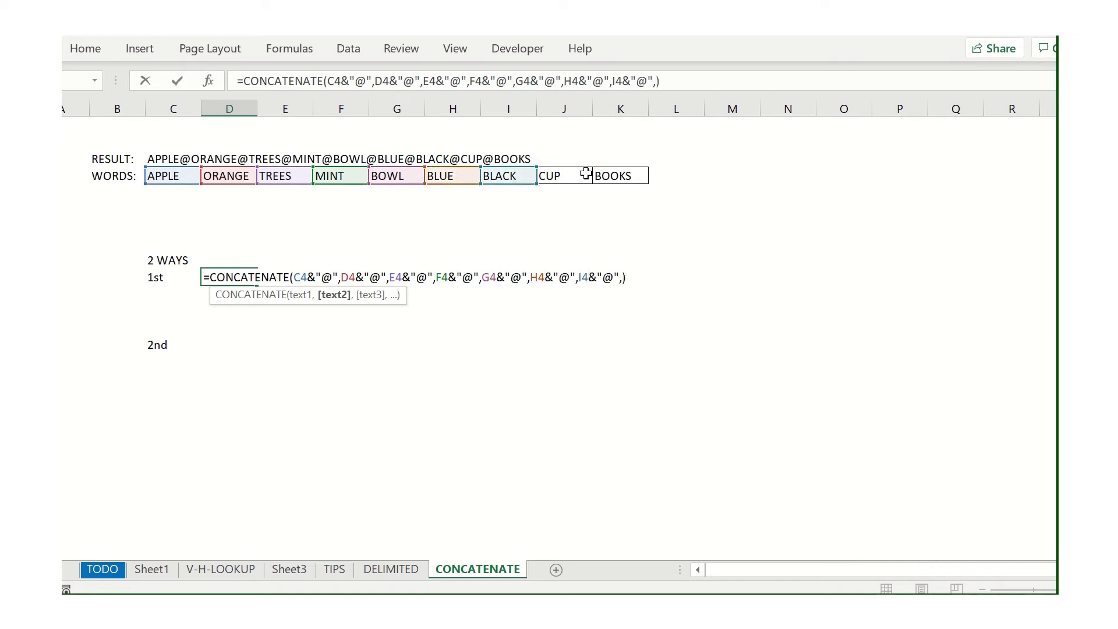
left_click(566, 175)
type("&\"@\",")
left_click(641, 173)
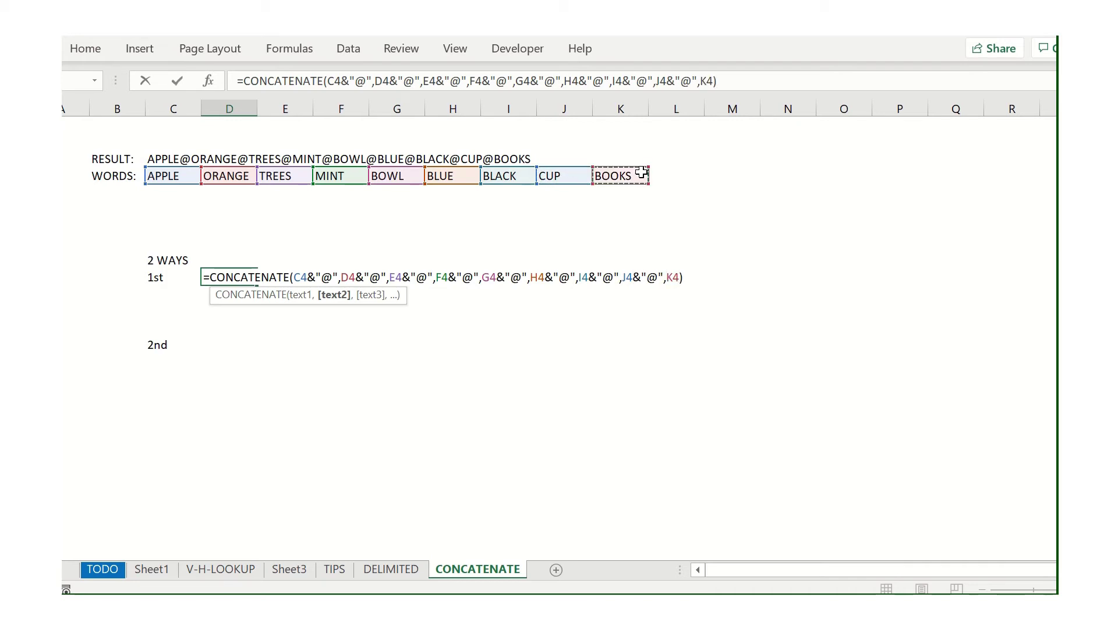
key("Return")
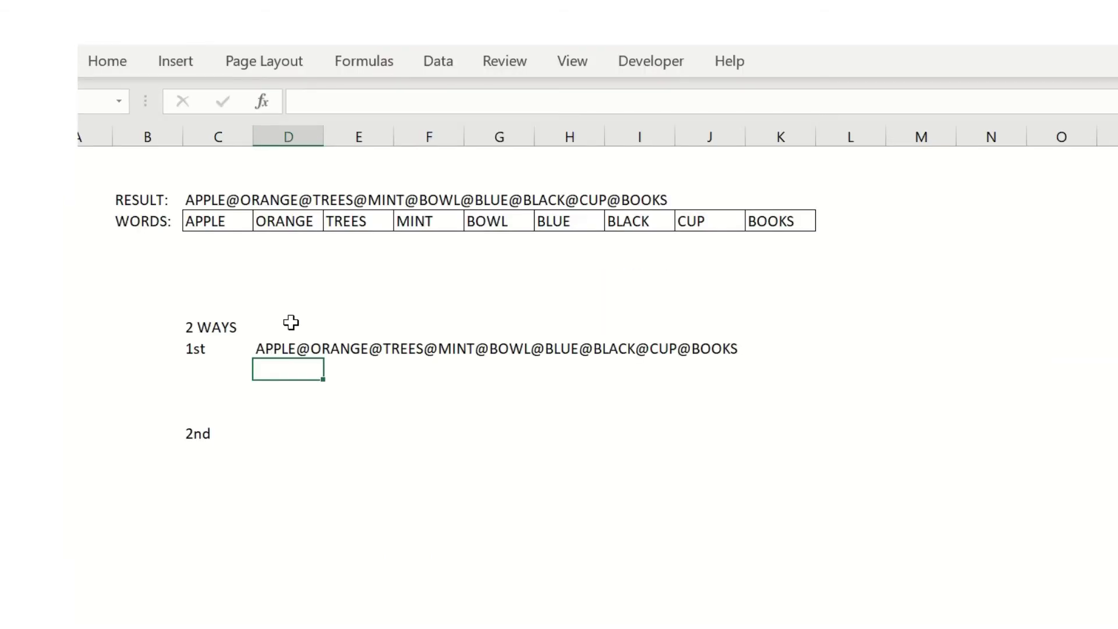
- Compare the joined text beside 1st with the sample result in C3
left_click(271, 349)
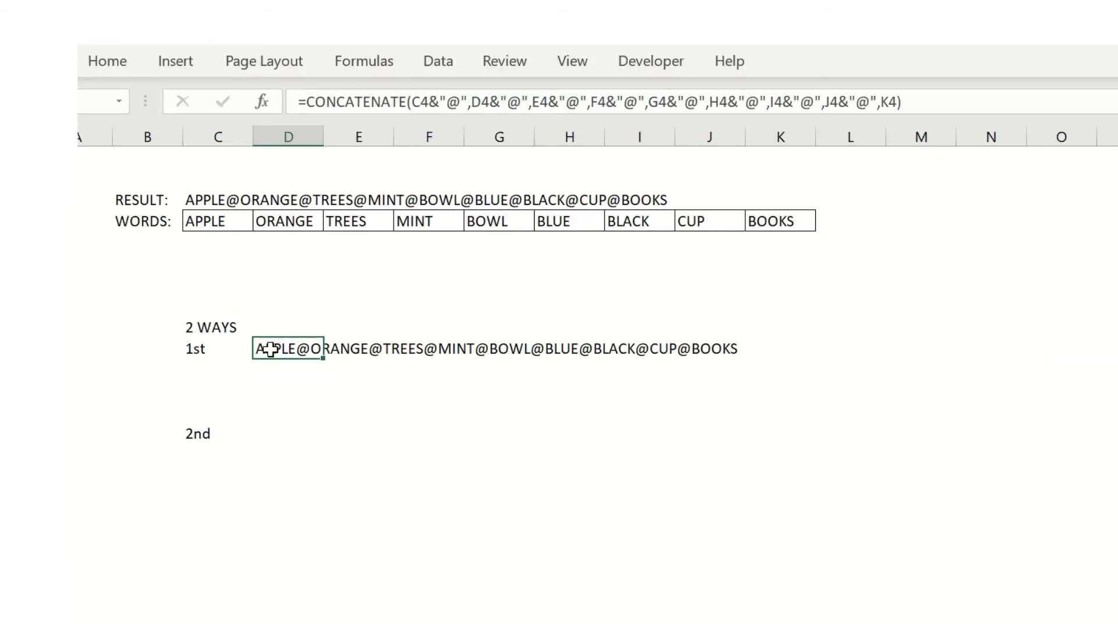
left_click(196, 194)
left_click(273, 349)
left_click(209, 199)
- Enter the formula =C4&"@"&D4 in the cell beside 2nd to join APPLE and ORANGE with the ampersand operator
left_click(269, 430)
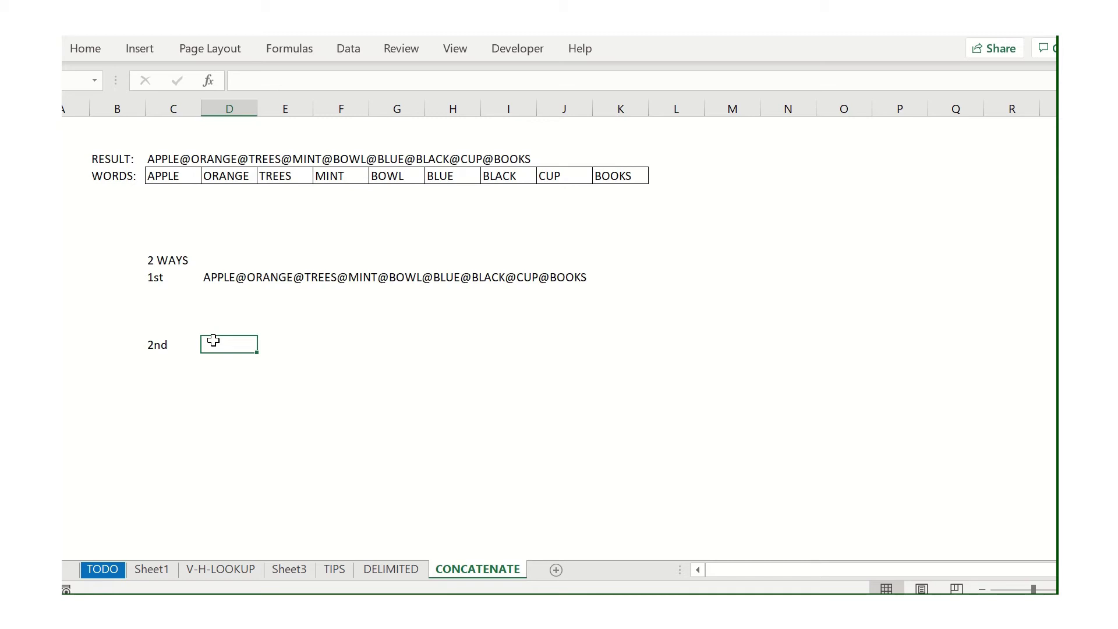
type("=")
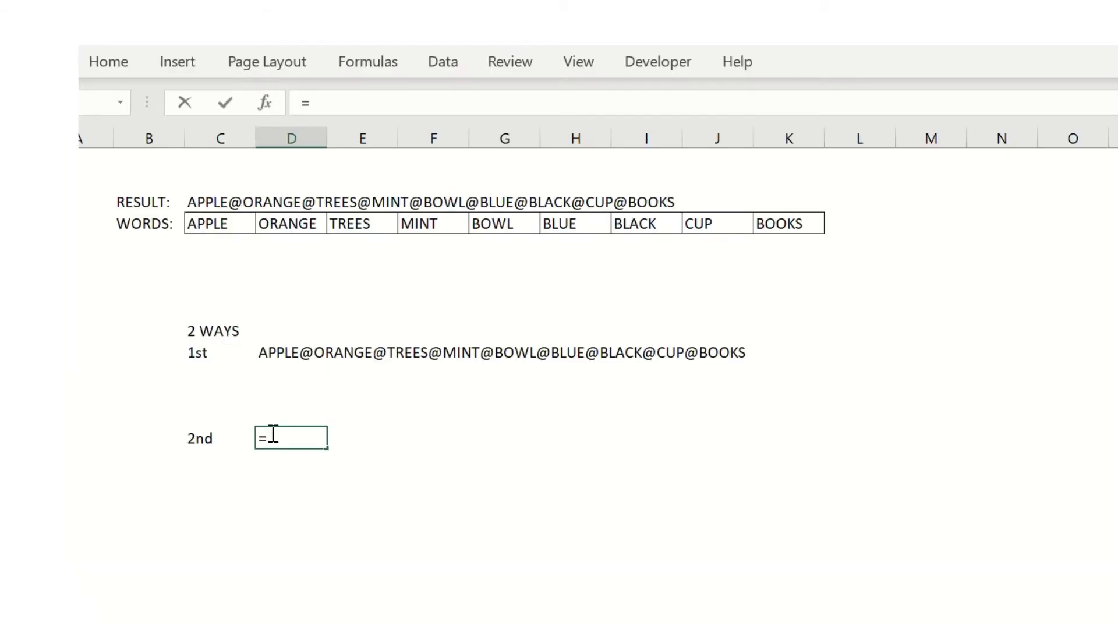
left_click(227, 230)
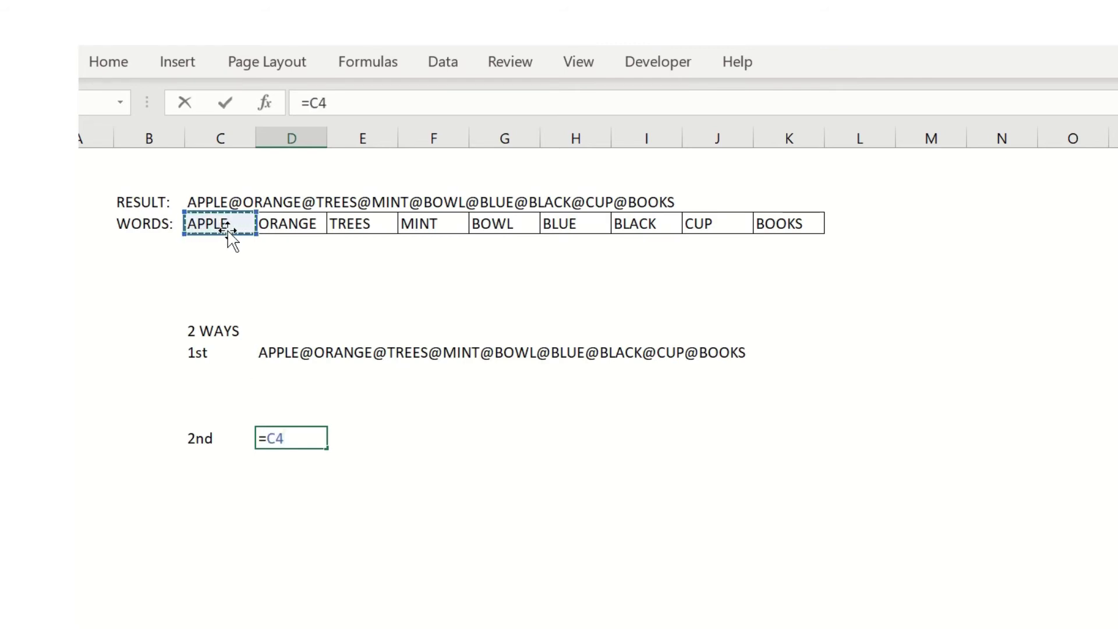
type("&\"\"")
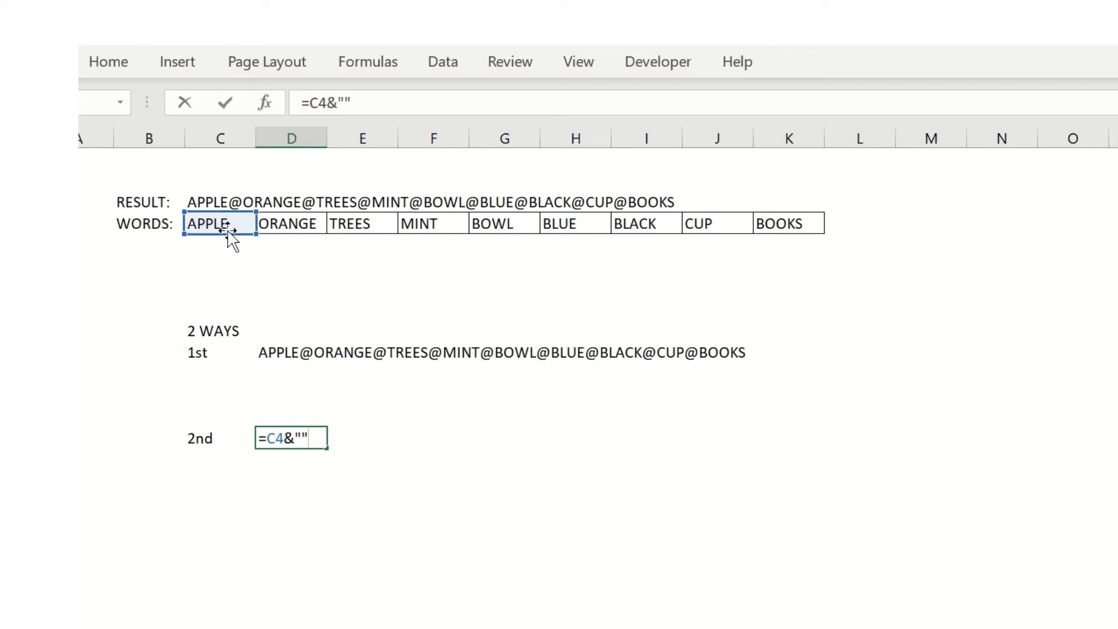
key("Left")
key("Right")
key("F2")
key("Left")
type("@")
key("Right")
type("&")
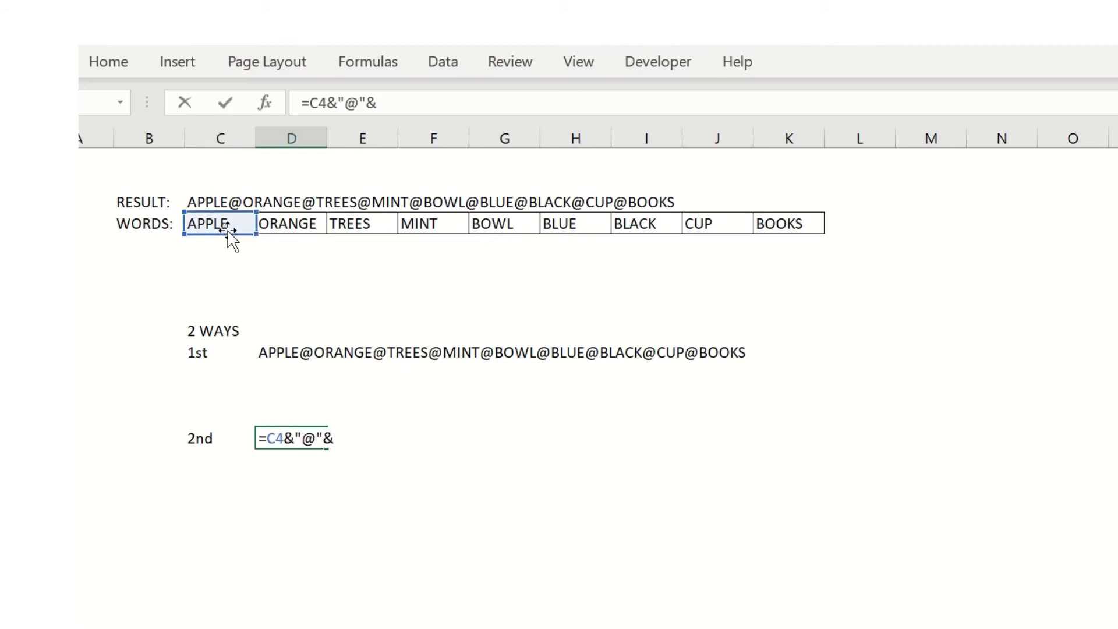
left_click(299, 226)
key("ctrl+Return")
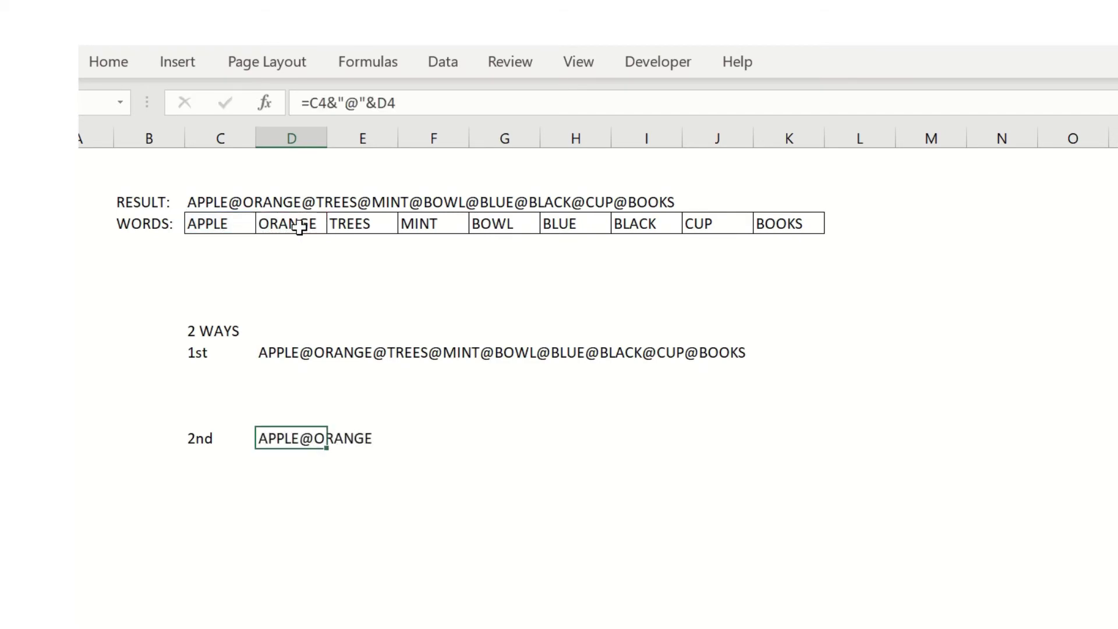
- Inspect how the comma separates the C4&"@" and D4 arguments in the CONCATENATE formula beside 1st, leaving it unedited
left_click(287, 353)
double_click(287, 356)
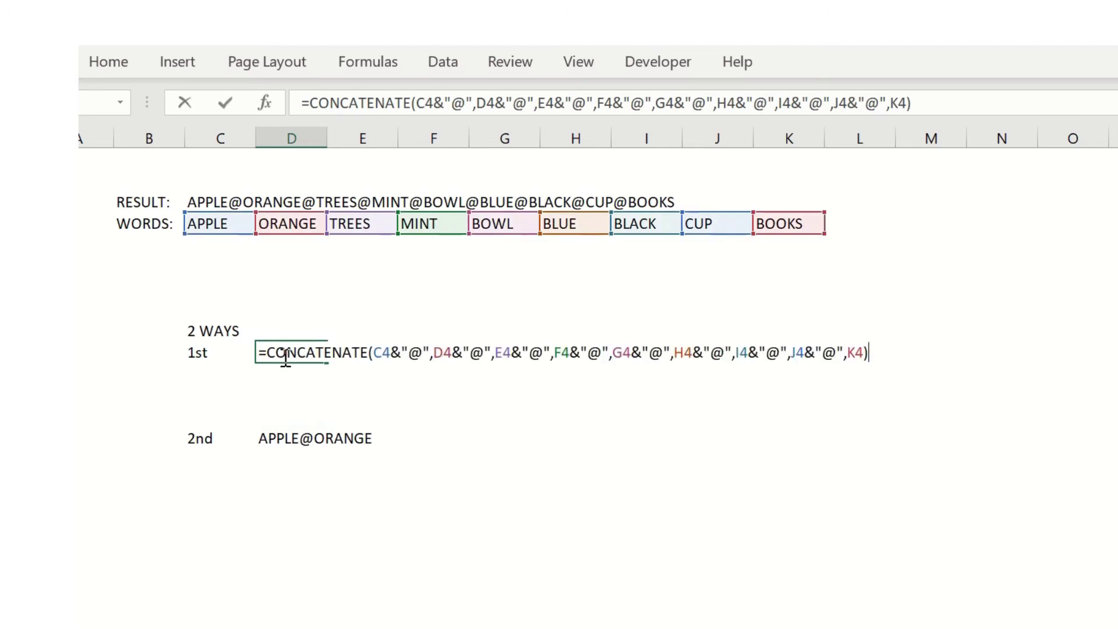
left_click(435, 355)
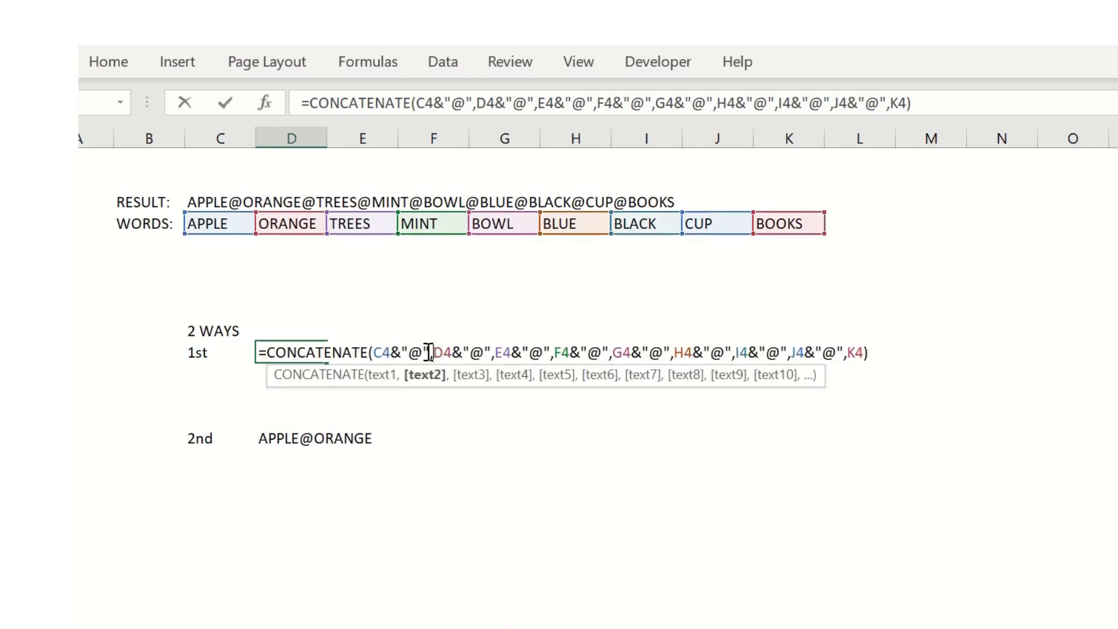
left_click(382, 353)
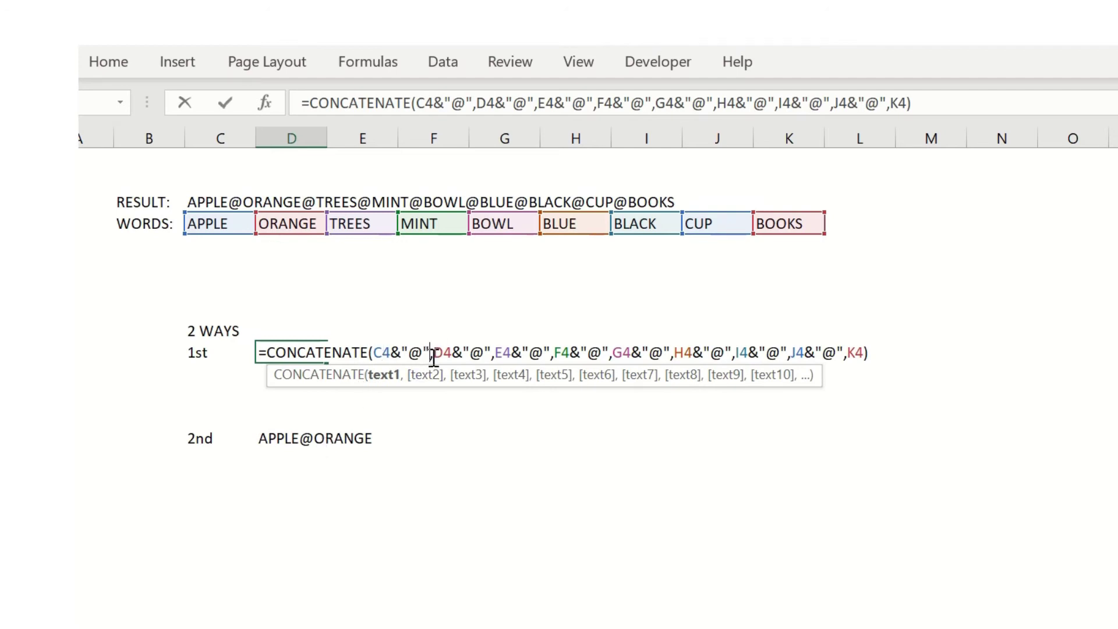
key("Escape")
left_click(272, 456)
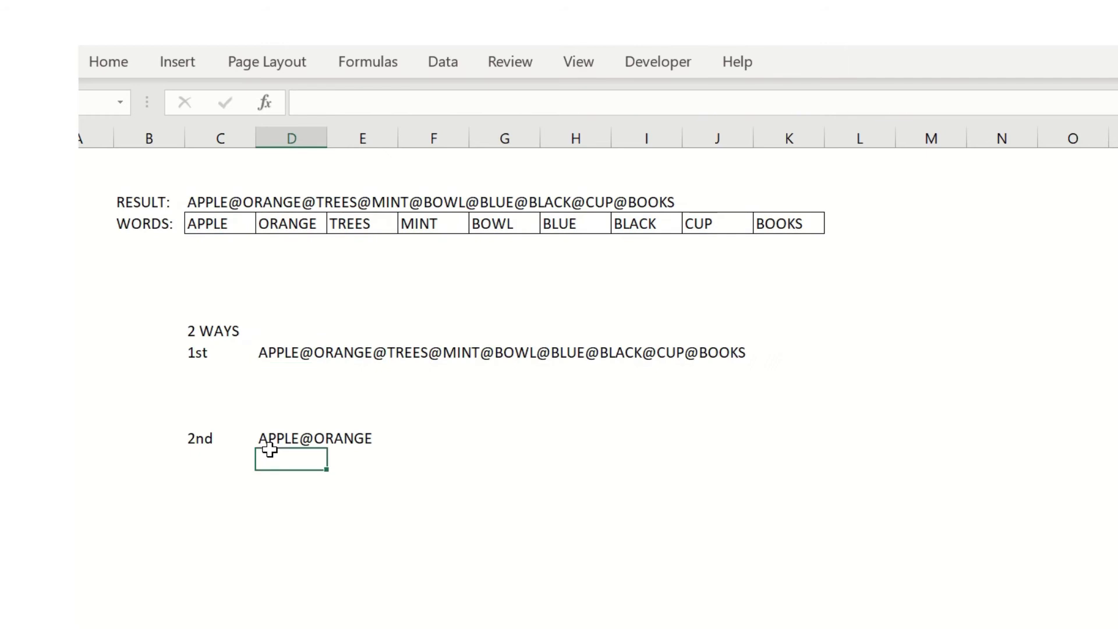
- Examine the C4 reference, the ampersands and the quoted "@" in the formula beside 2nd
left_click(278, 436)
double_click(278, 436)
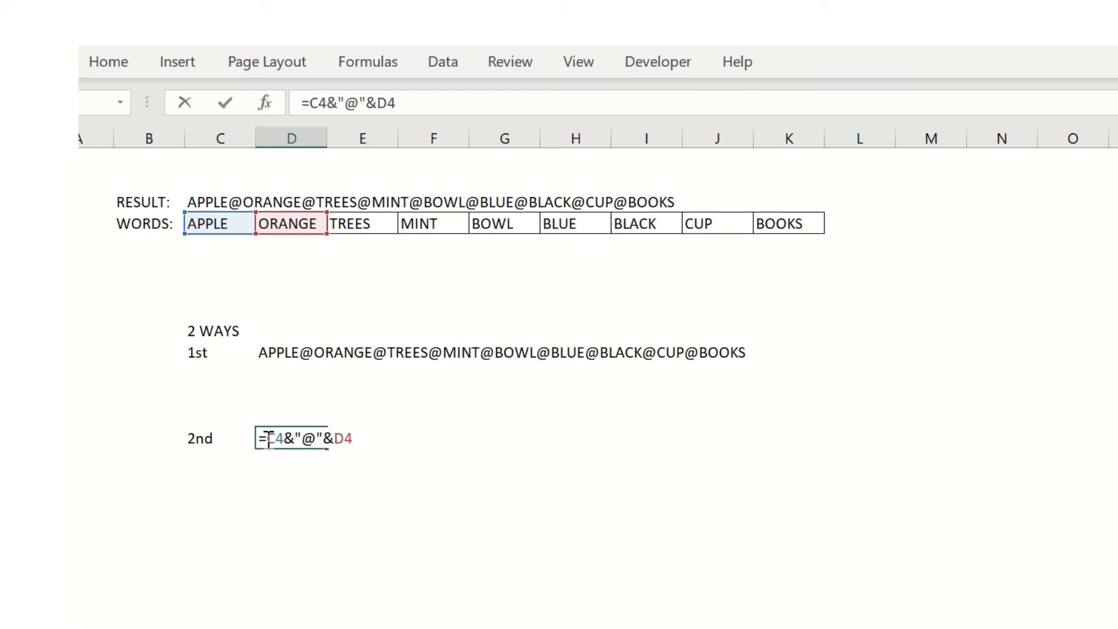
left_click_drag(268, 438, 287, 438)
left_click(289, 438)
left_click_drag(318, 438, 296, 438)
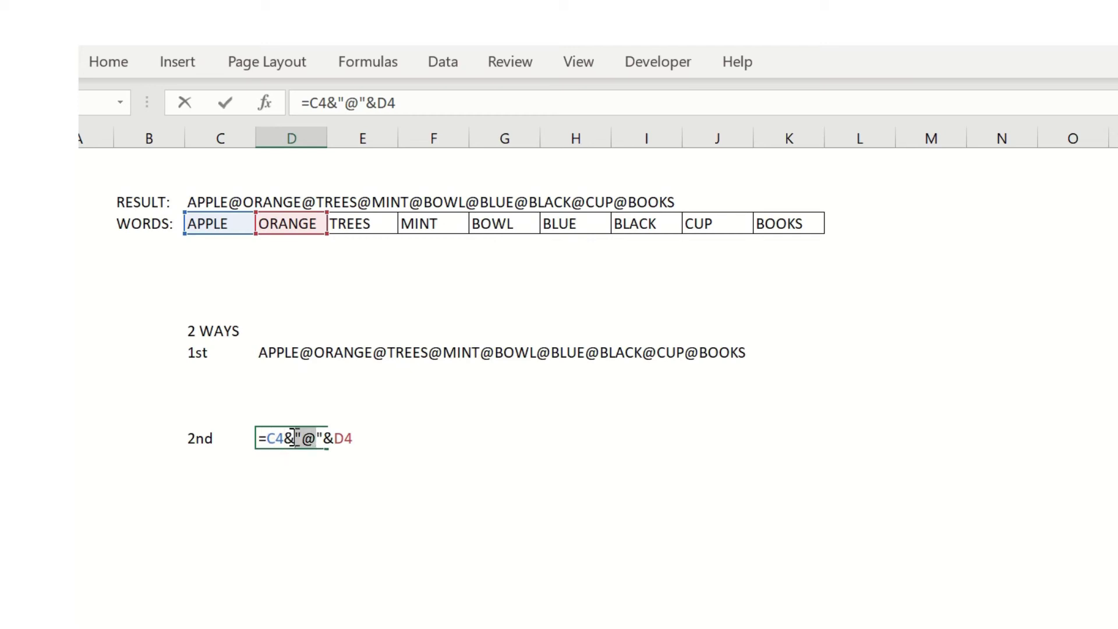
left_click(326, 438)
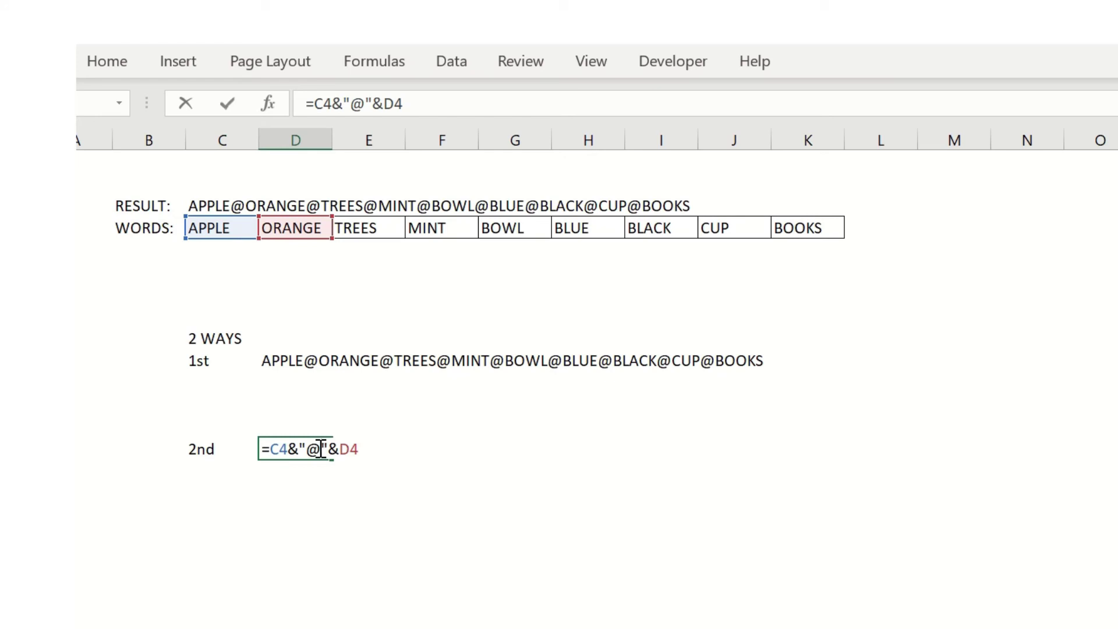
- Replace the quoted "@" in the formula beside 2nd with the unquoted number 1, entering =C4&1&D4
key("BackSpace")
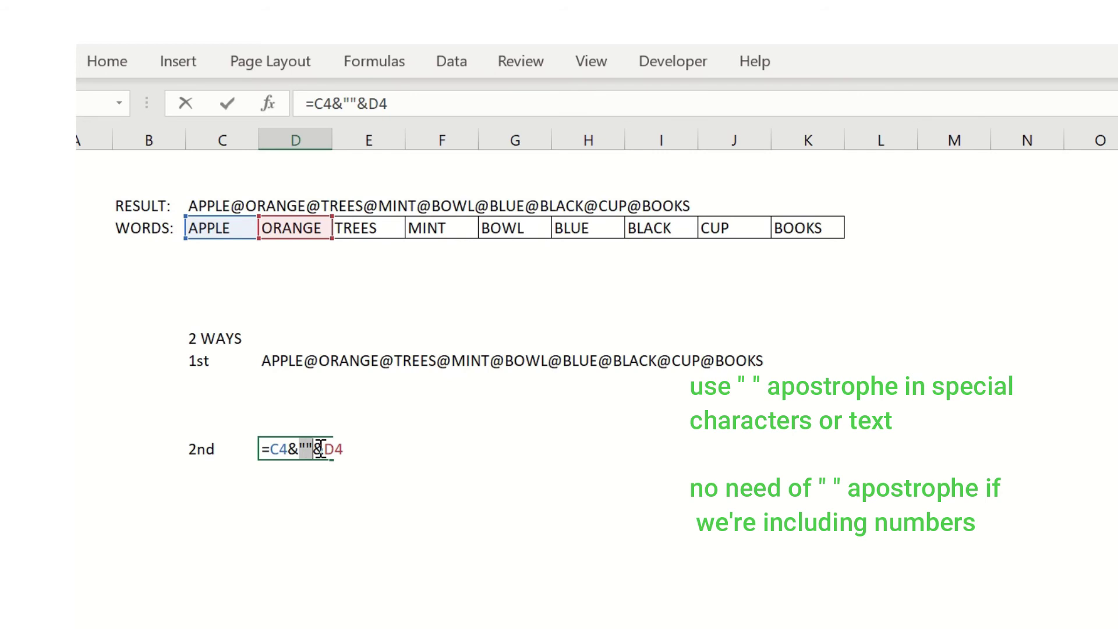
key("BackSpace")
key("BackSpace")
type("1")
key("Return")
- Try an unquoted hyphen as the separator with =C4&-&D4, first declining and finally accepting the suggested correction =C4&-D4
left_click(314, 450)
key("F2")
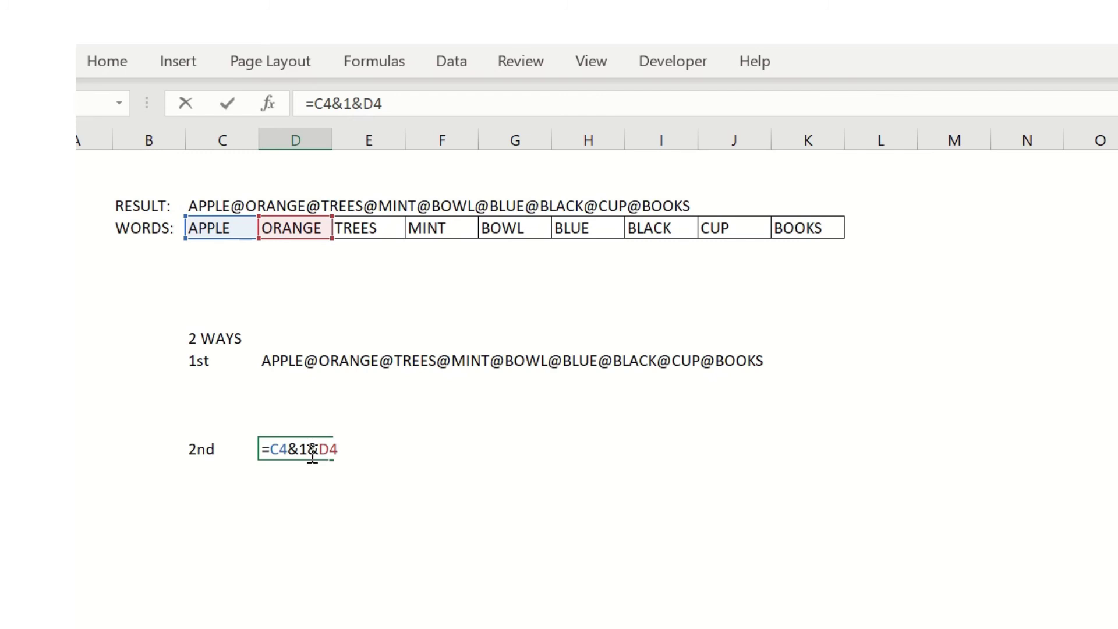
key("BackSpace")
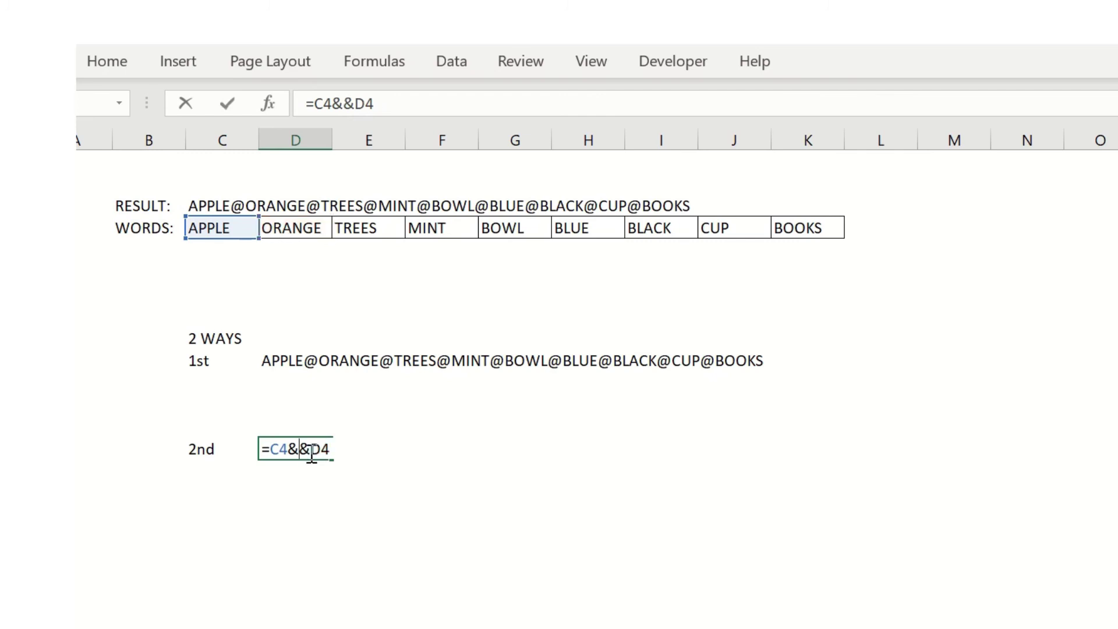
type("-")
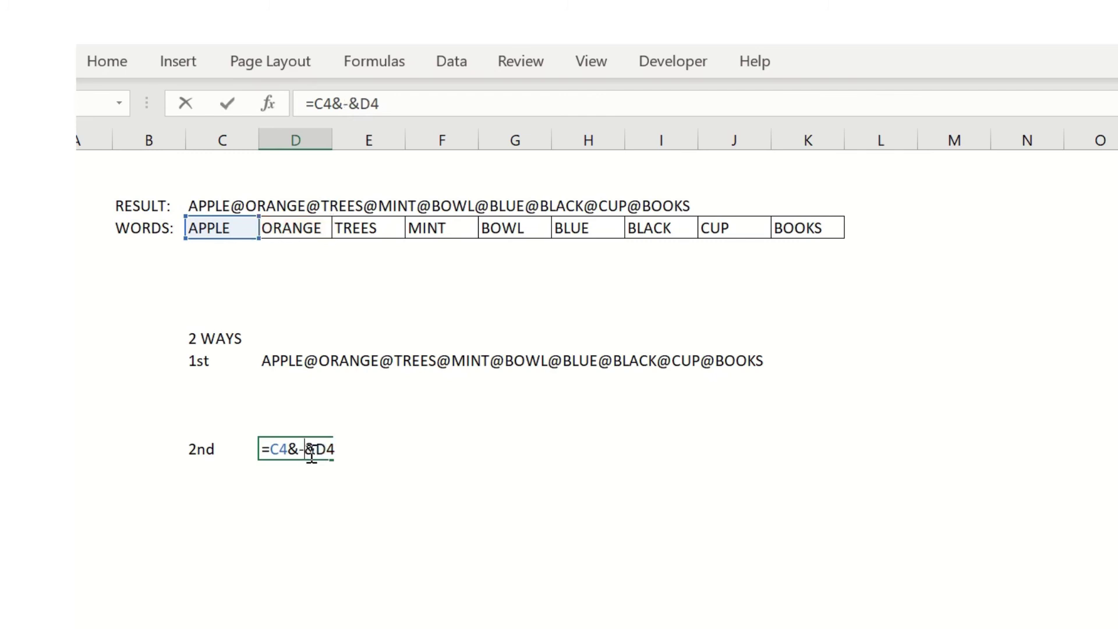
key("Return")
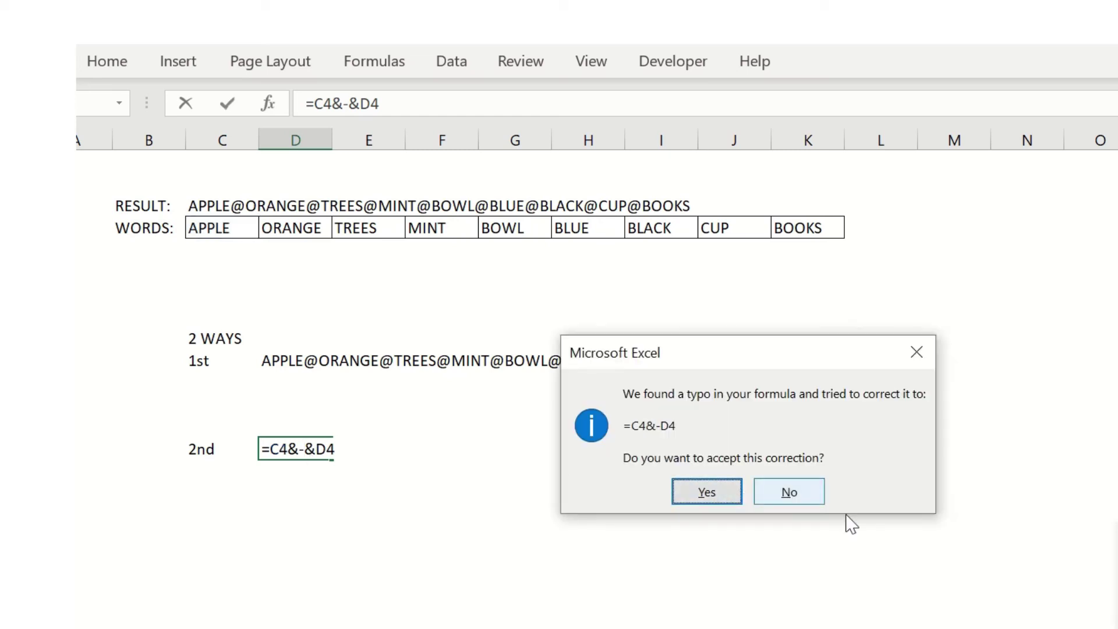
left_click(781, 496)
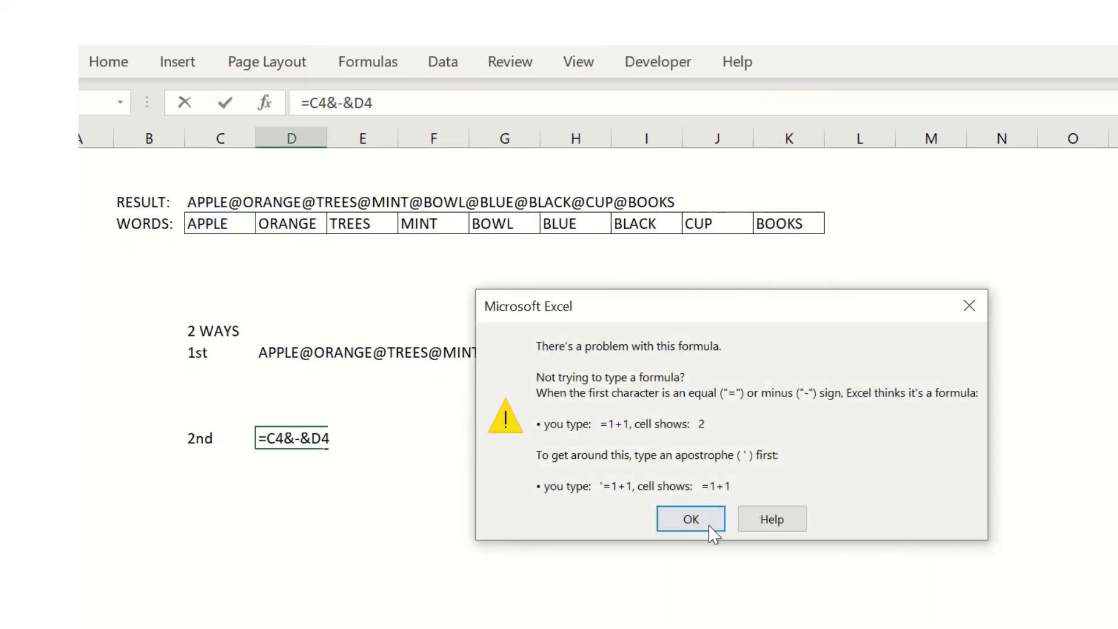
left_click(701, 520)
key("Return")
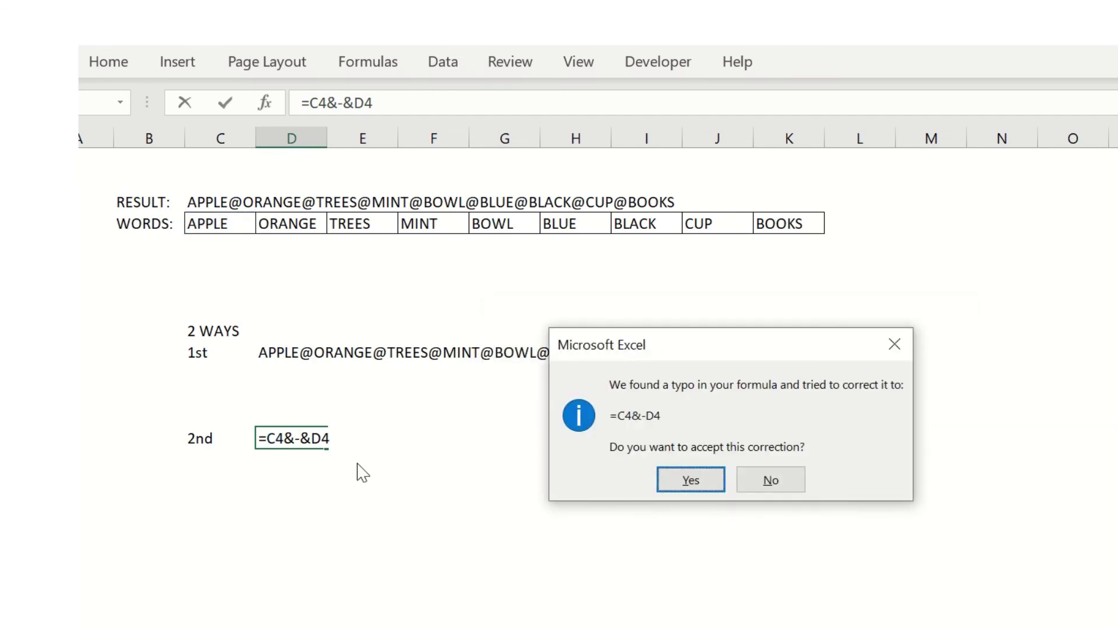
left_click(694, 483)
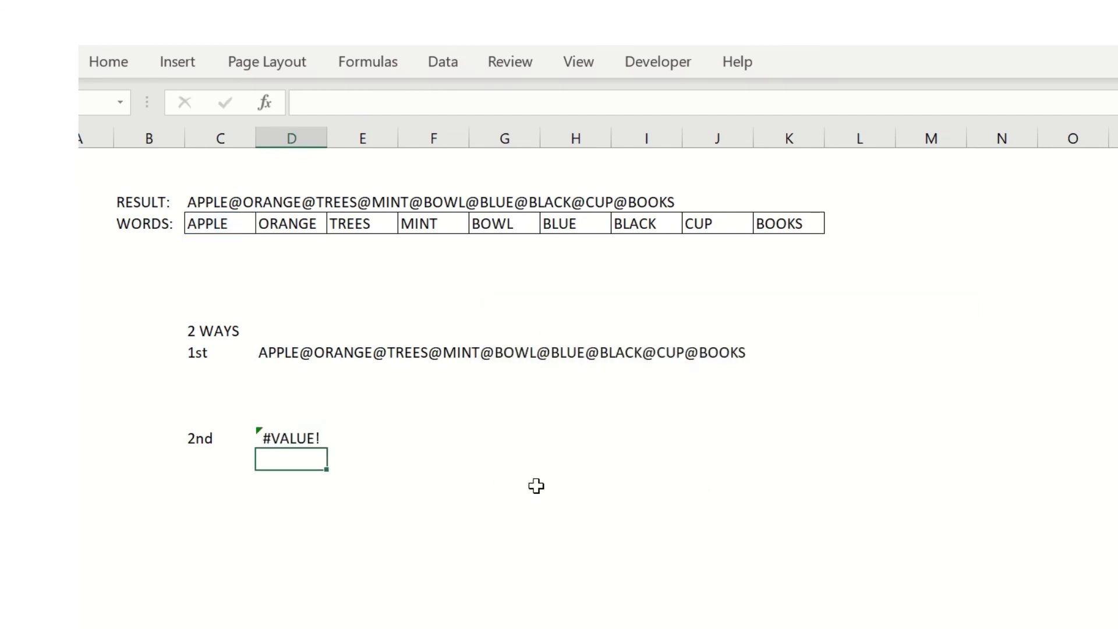
- Put the hyphen in quotation marks and add an ampersand before D4 so the formula beside 2nd reads =C4&"-"&D4
left_click(277, 438)
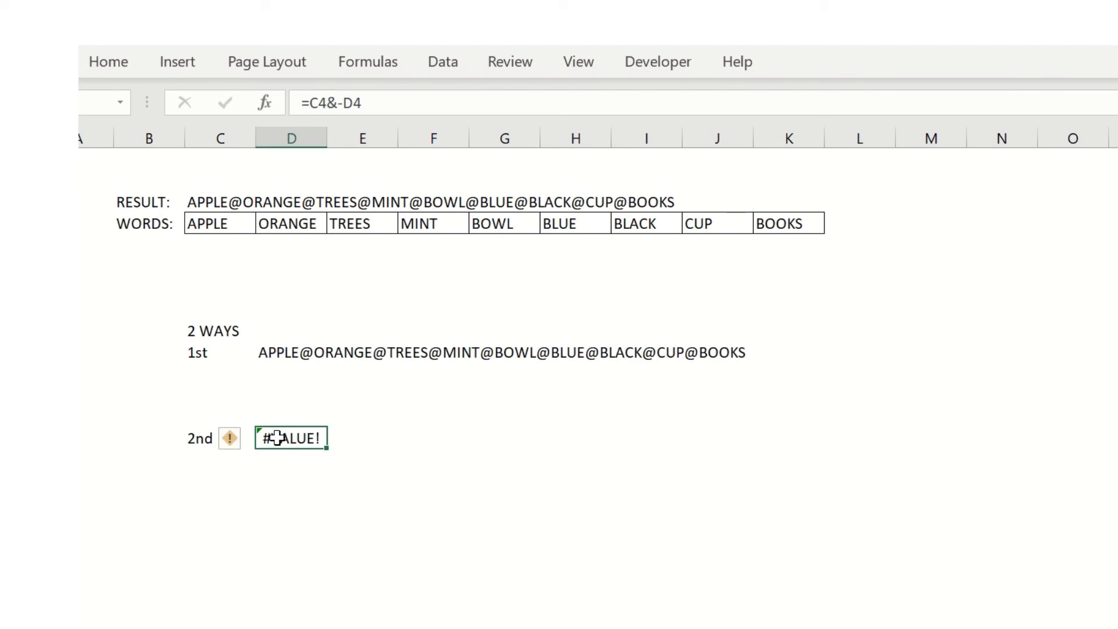
key("F2")
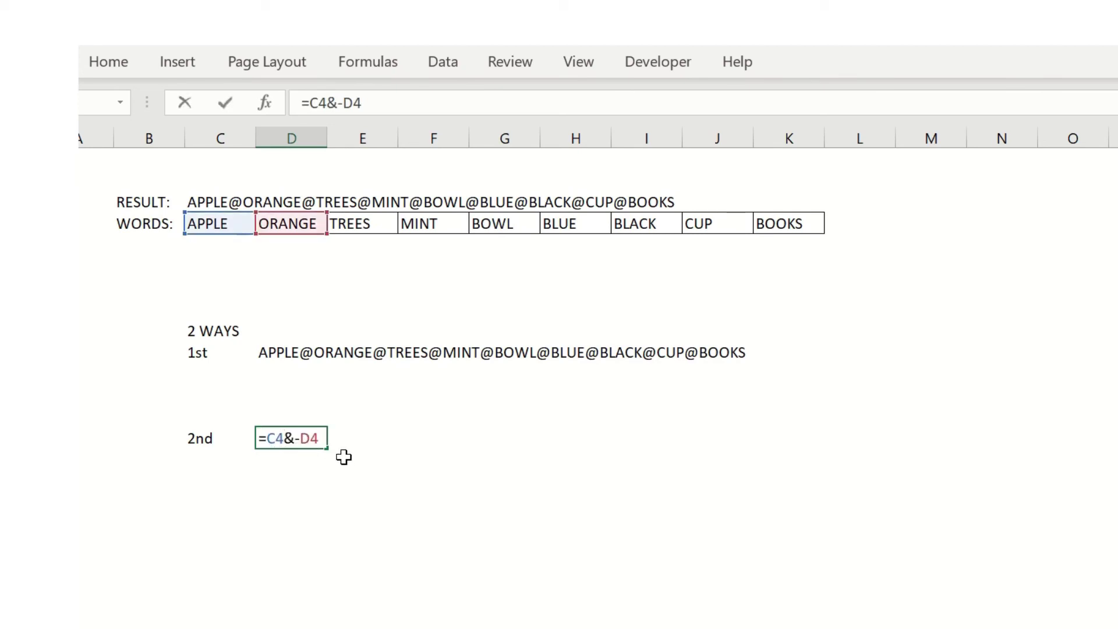
left_click(295, 438)
type("\"")
key("Right")
type("\"")
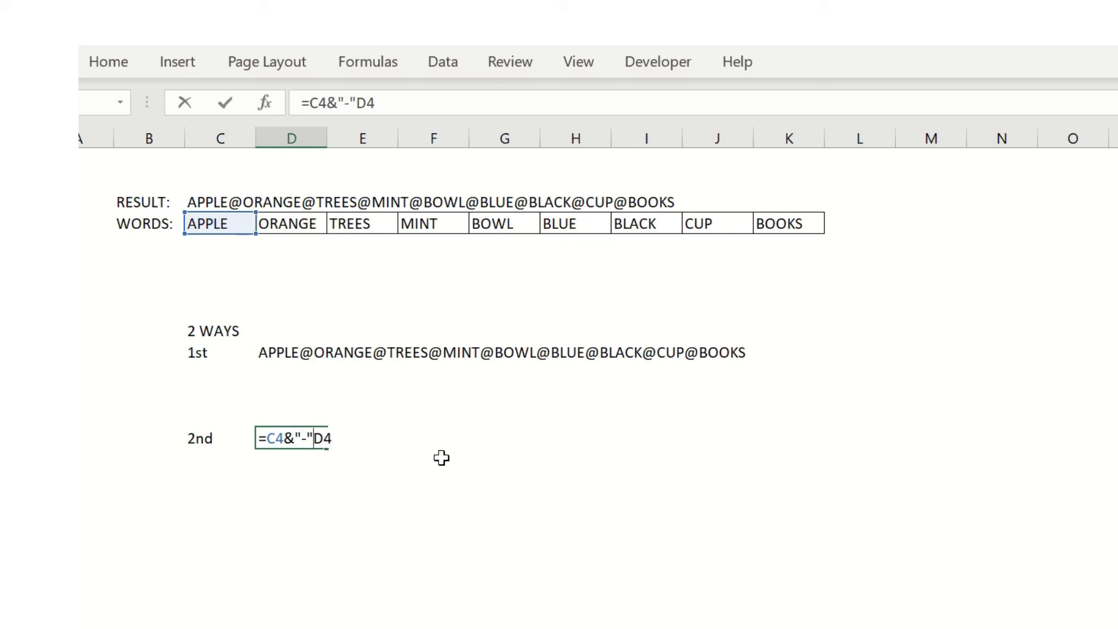
type("&")
- Replace the quoted hyphen with @ and enter the formula =C4&"@"&D4 beside 2nd
key("Left")
key("Left")
key("Left")
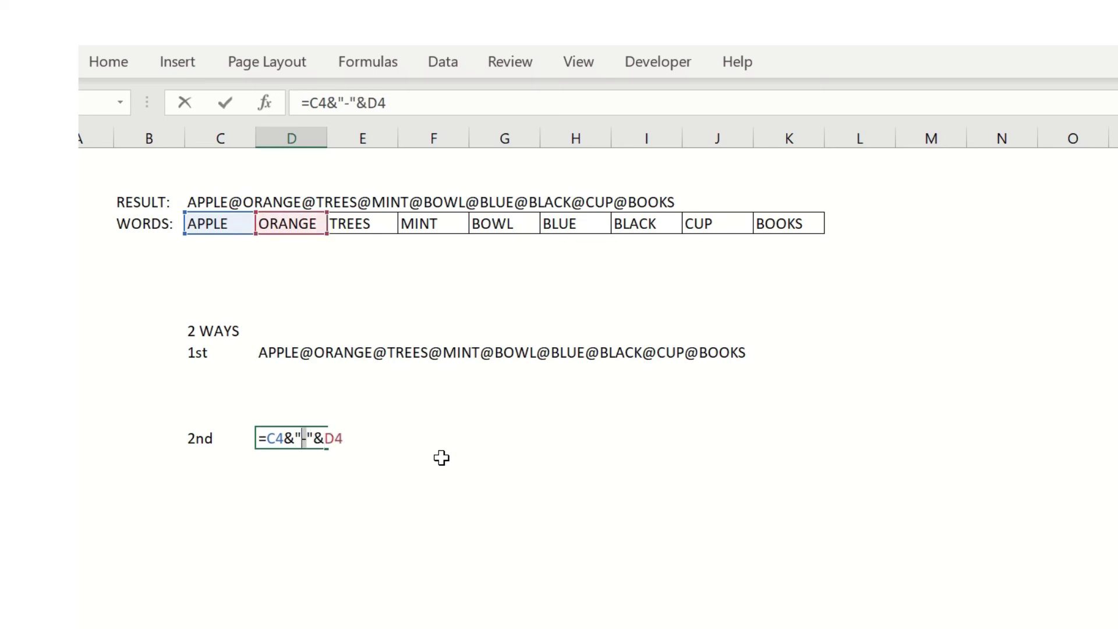
type("@")
key("Return")
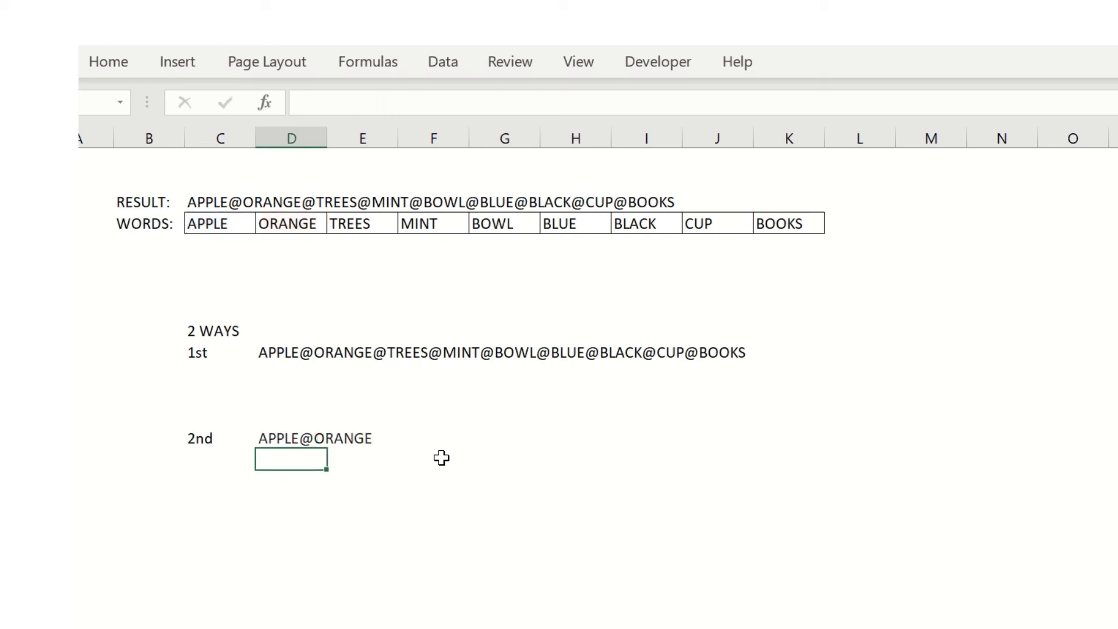
- Copy the &"@"& part of the formula beside 2nd and paste it after D4
key("Up")
key("F2")
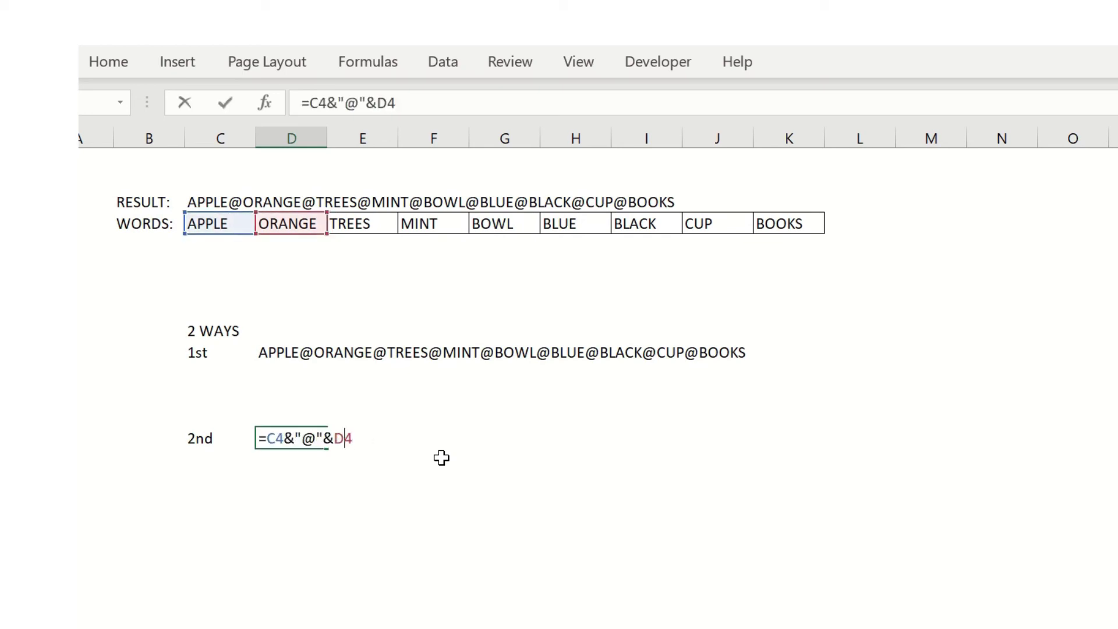
key("shift+Left")
key("shift+Left")
key("shift+Left")
key("shift+Left")
key("shift+Left")
key("ctrl+c")
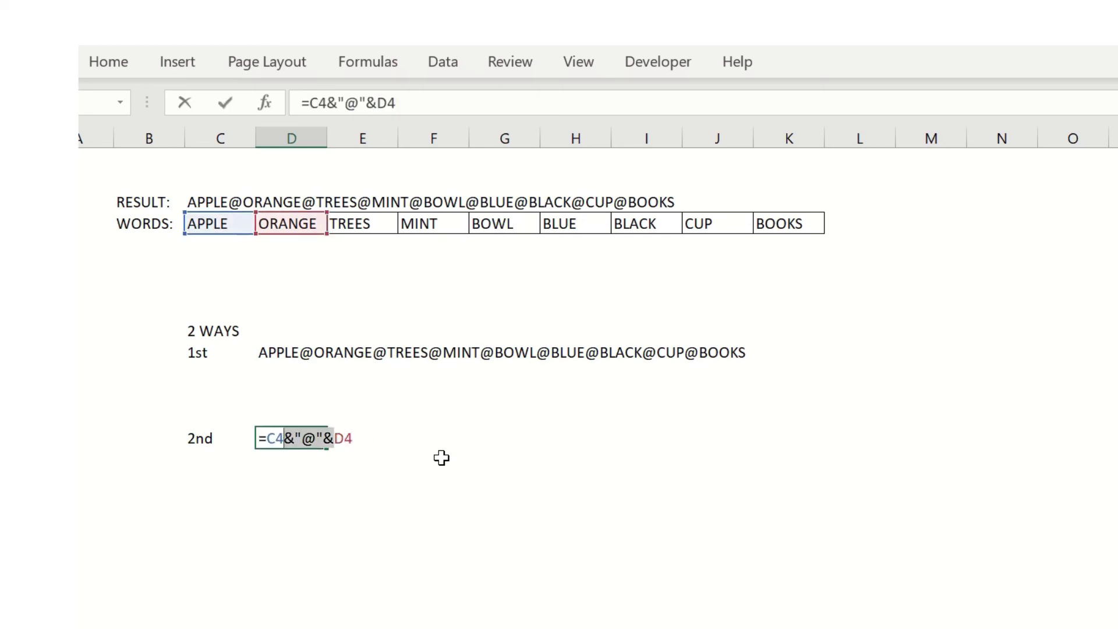
left_click(374, 439)
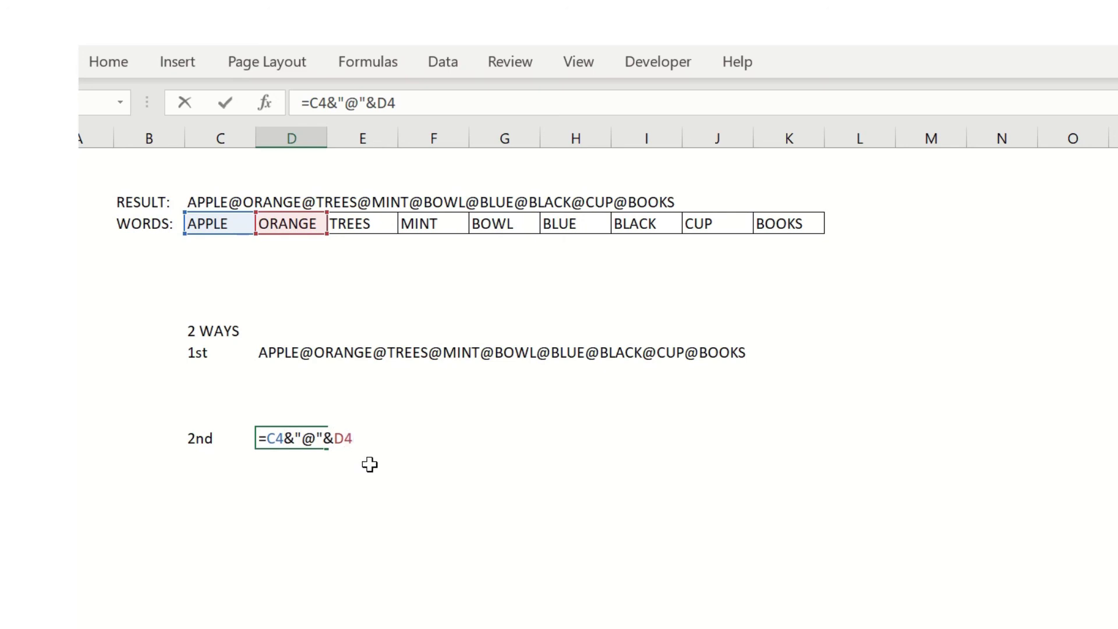
key("ctrl+v")
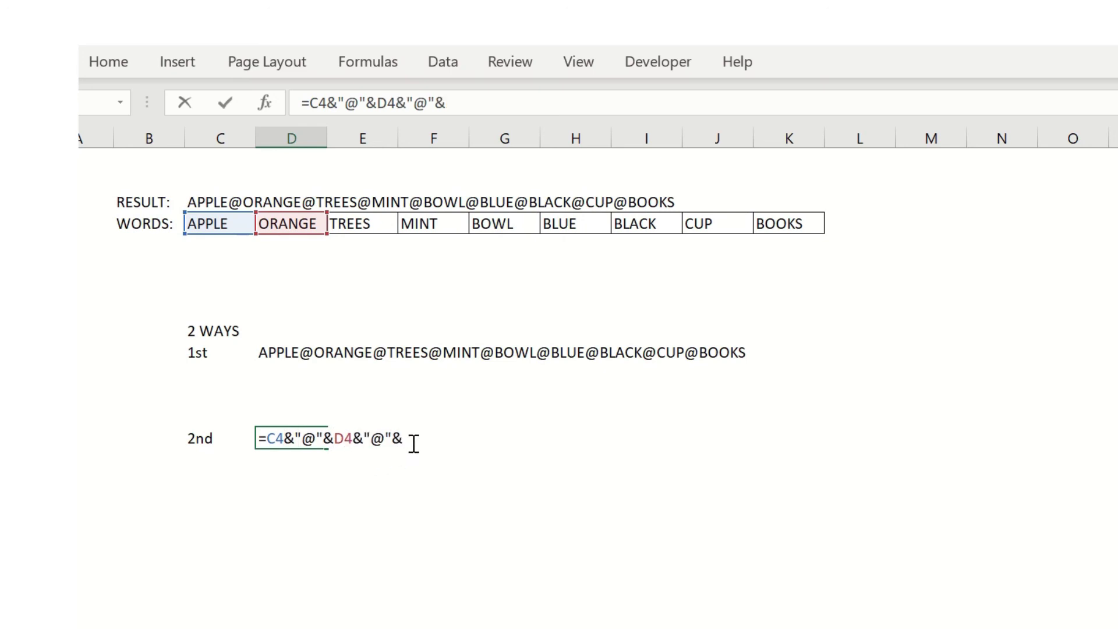
- Extend the ampersand formula with E4, F4 and G4, adding the copied &"@"& after each reference
left_click(352, 220)
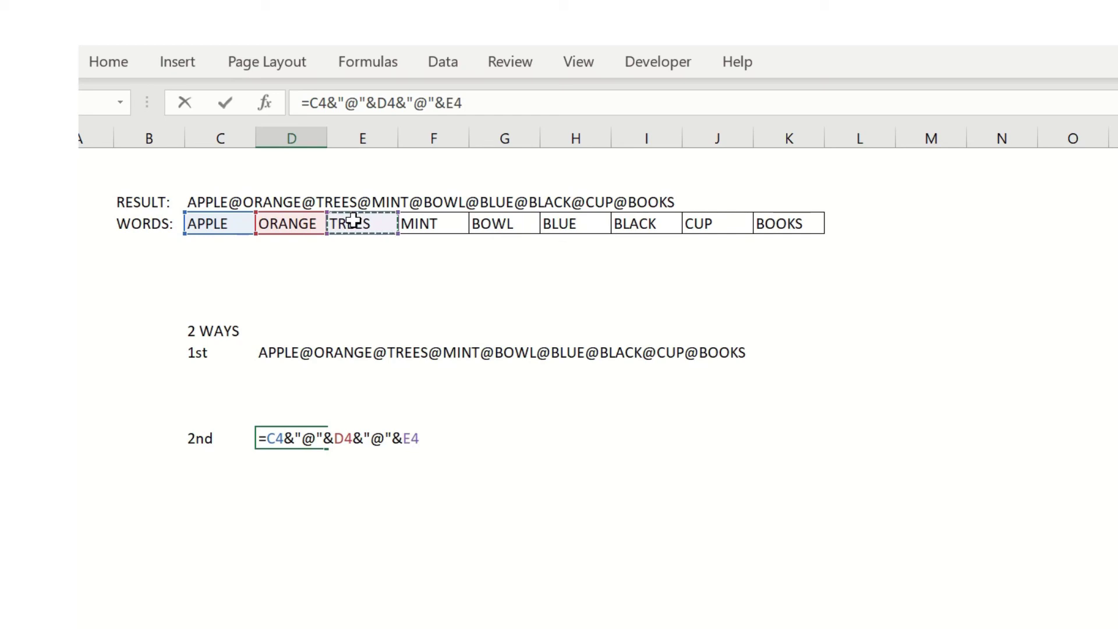
key("ctrl+v")
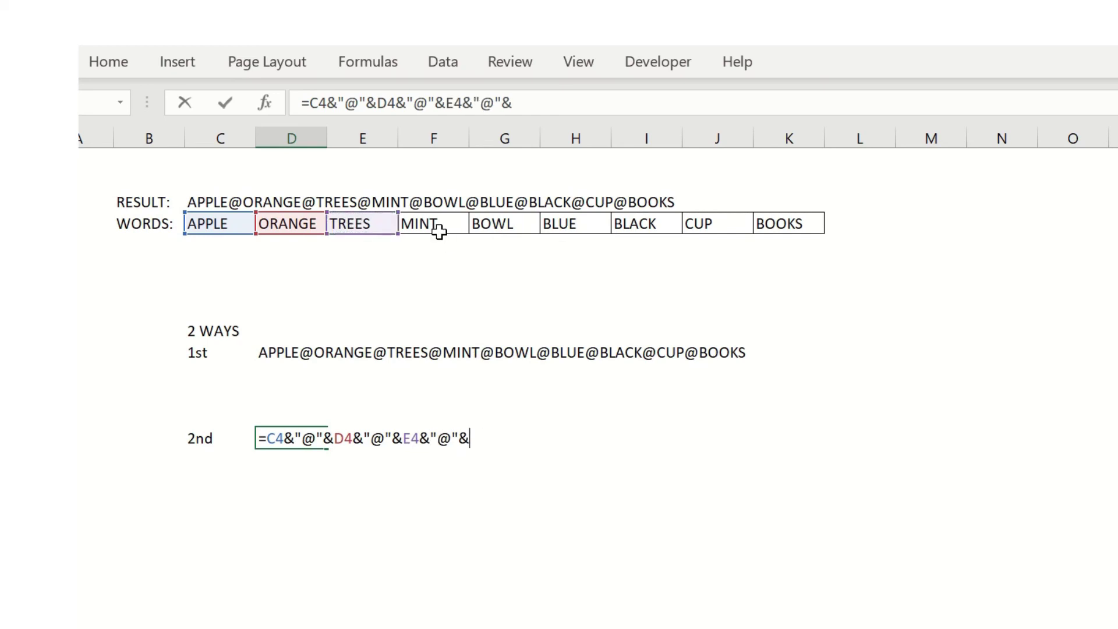
left_click(430, 219)
key("ctrl+v")
left_click(496, 223)
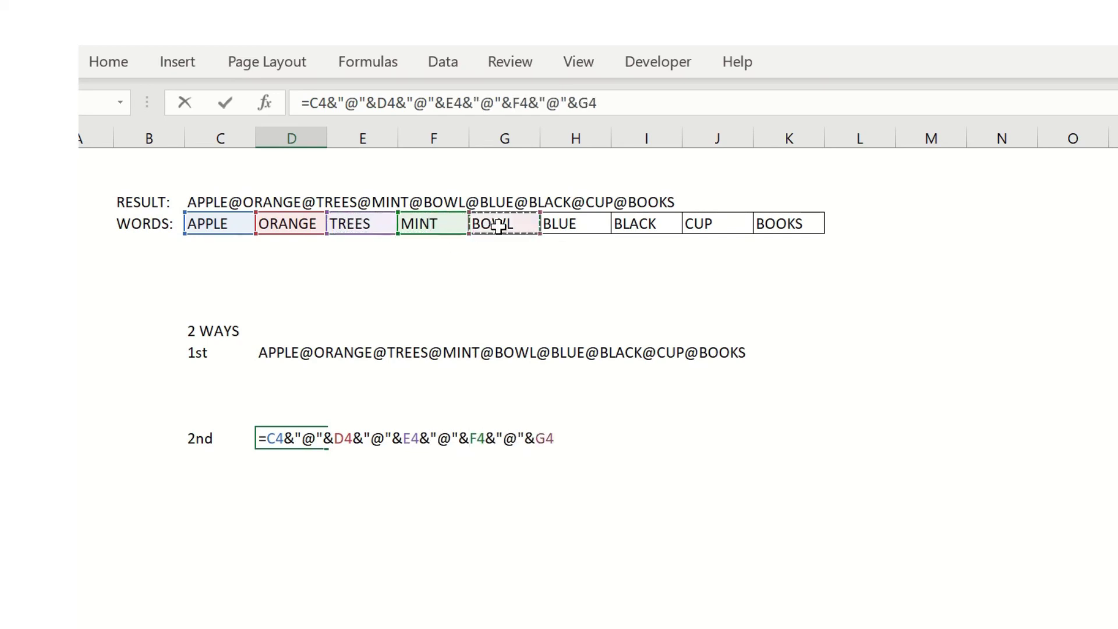
key("ctrl+v")
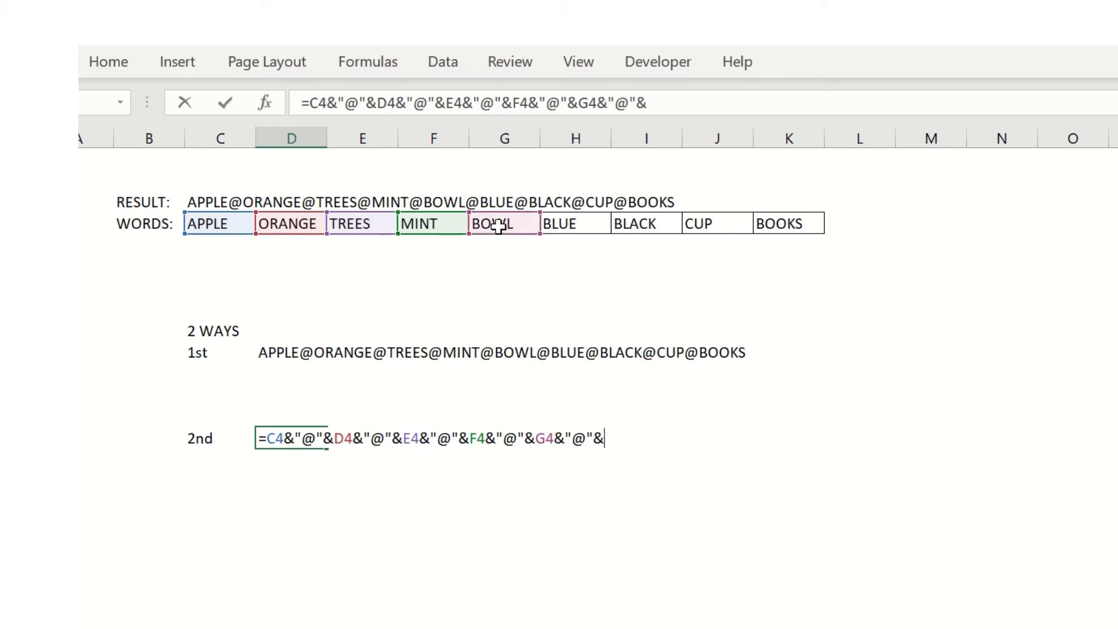
- Complete the ampersand formula with H4, I4 and J4, each followed by &"@"&, and end with K4 without a separator
left_click(572, 221)
key("ctrl+v")
left_click(659, 222)
key("ctrl+v")
left_click(725, 221)
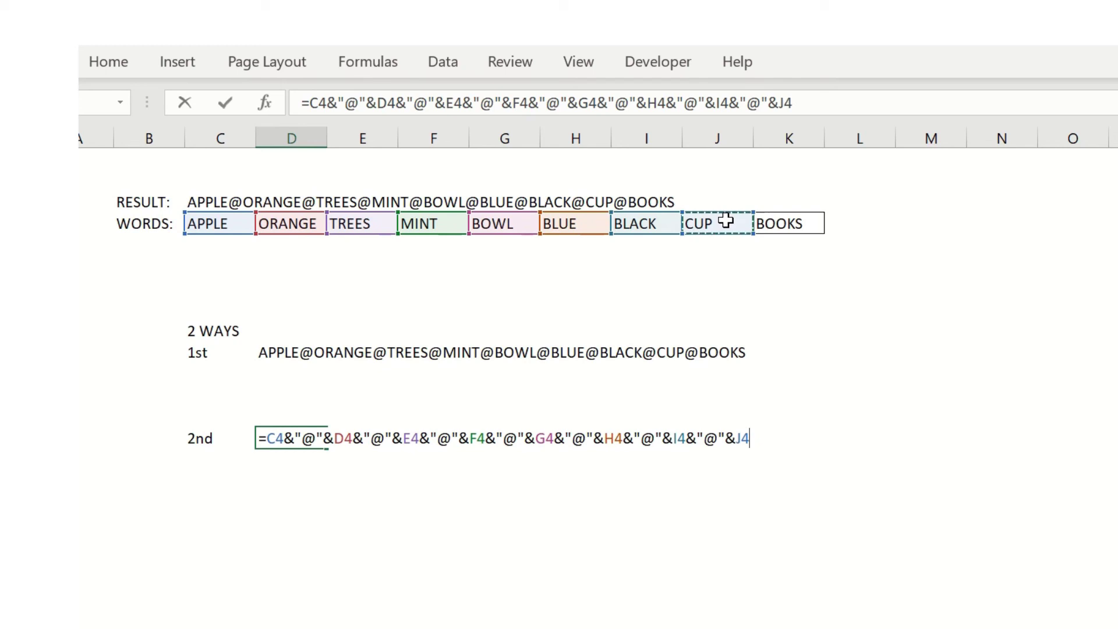
key("ctrl+v")
left_click(796, 224)
type(")")
key("BackSpace")
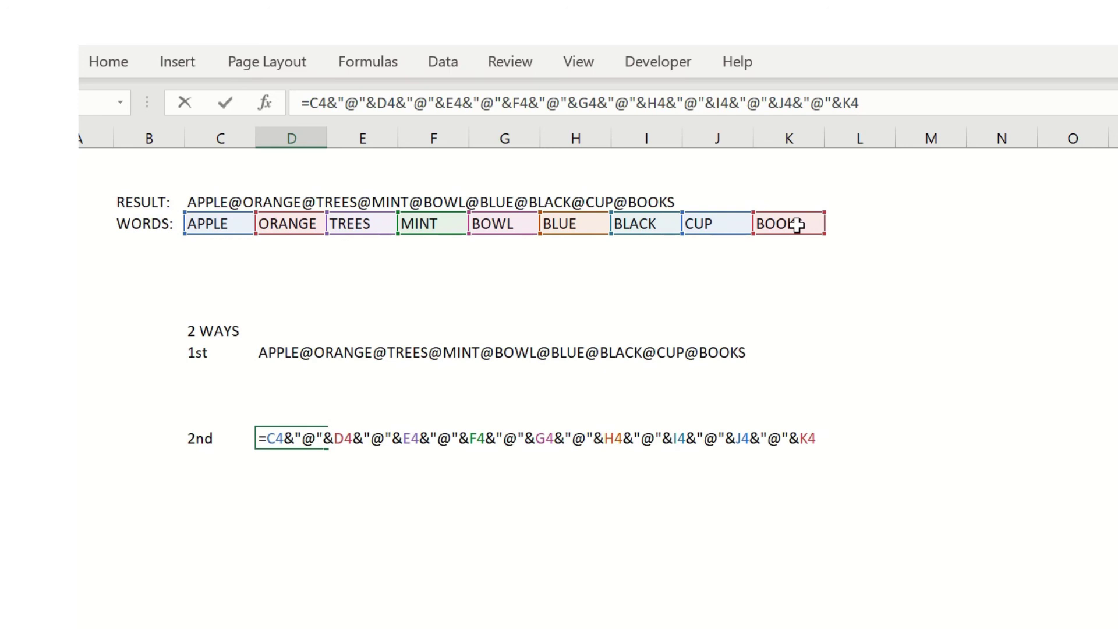
key("Return")
key("Up")
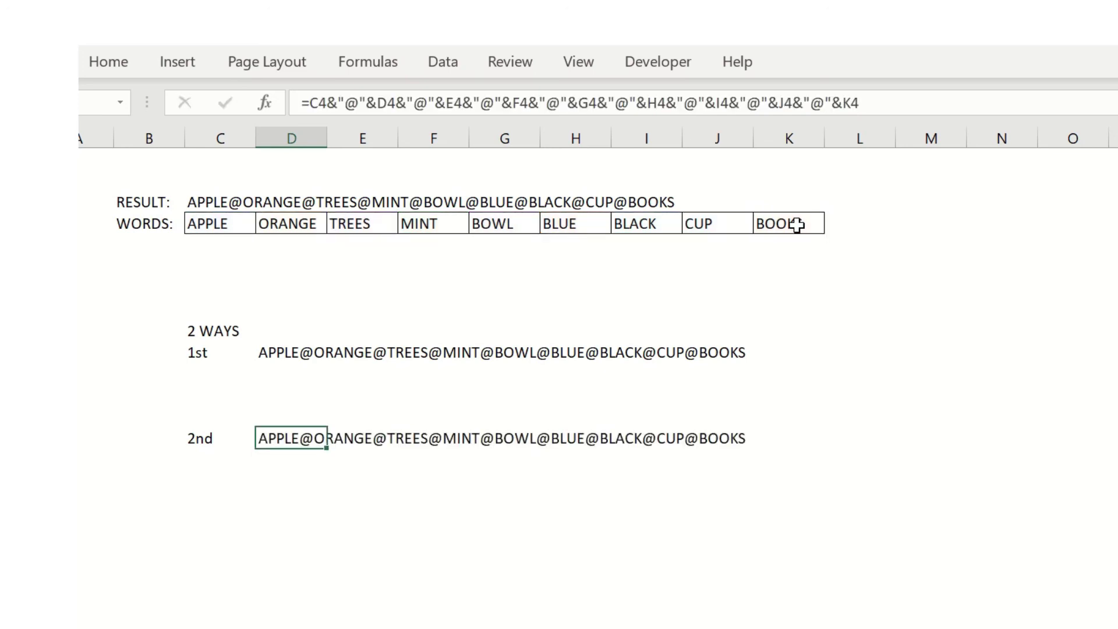